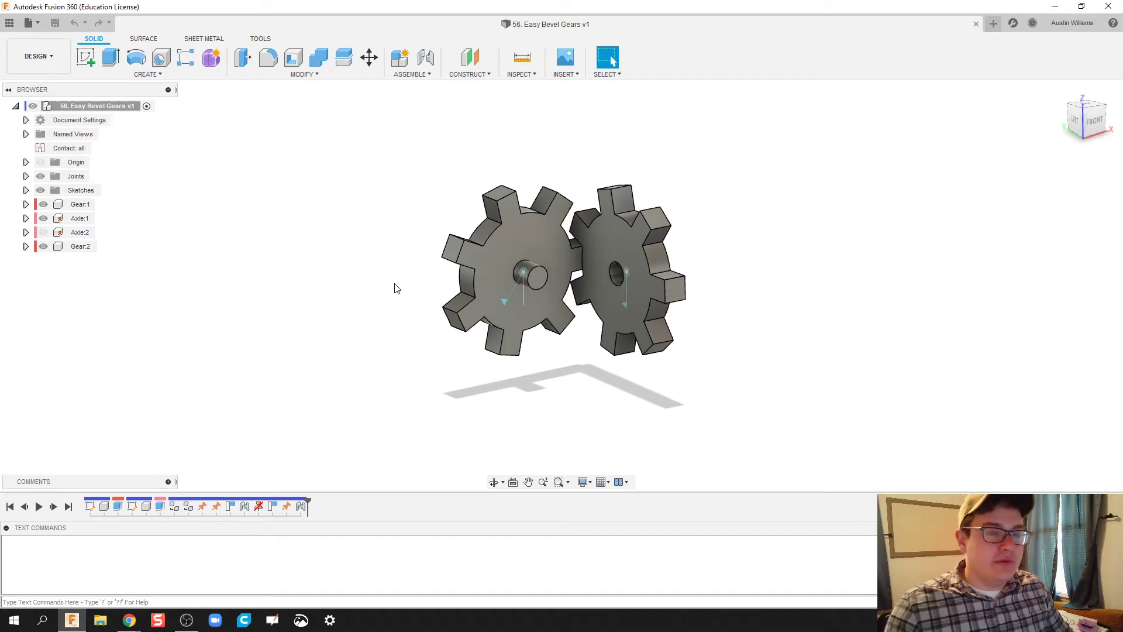
Step: Rotate the left gear in three drags so the meshed pair turns to a new angle
drag(480, 326, 548, 230)
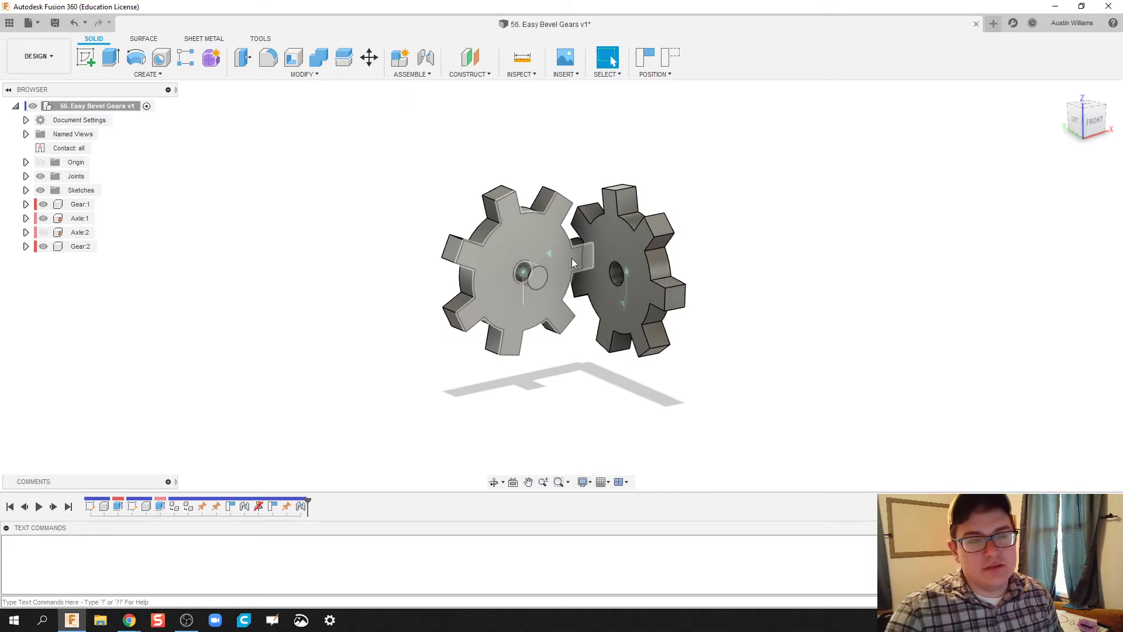
drag(563, 254, 517, 309)
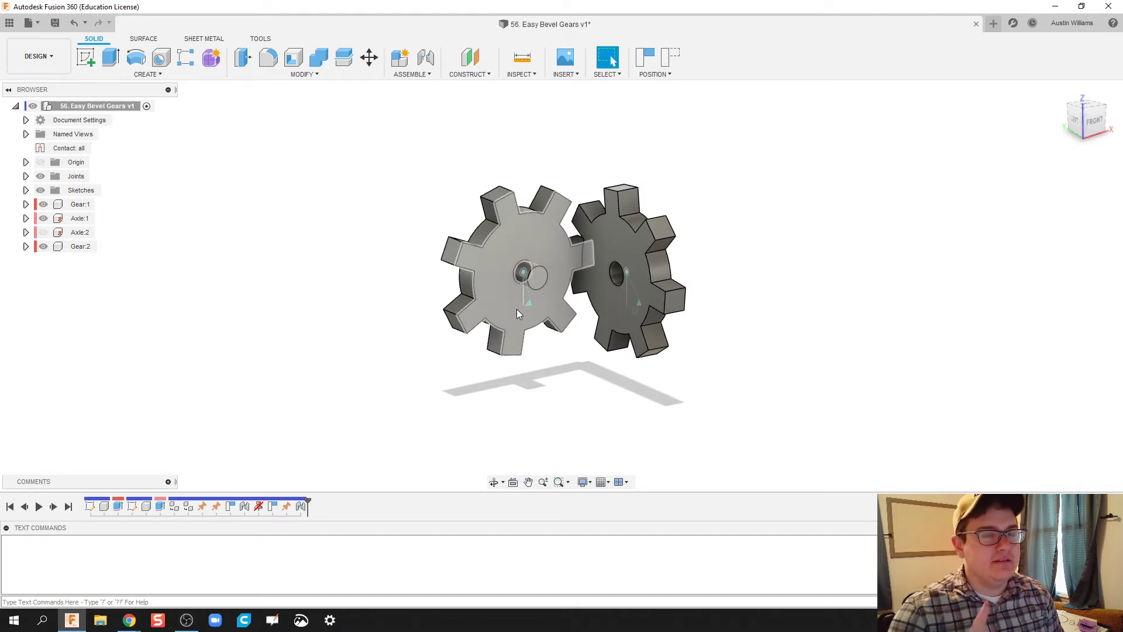
drag(517, 309, 489, 289)
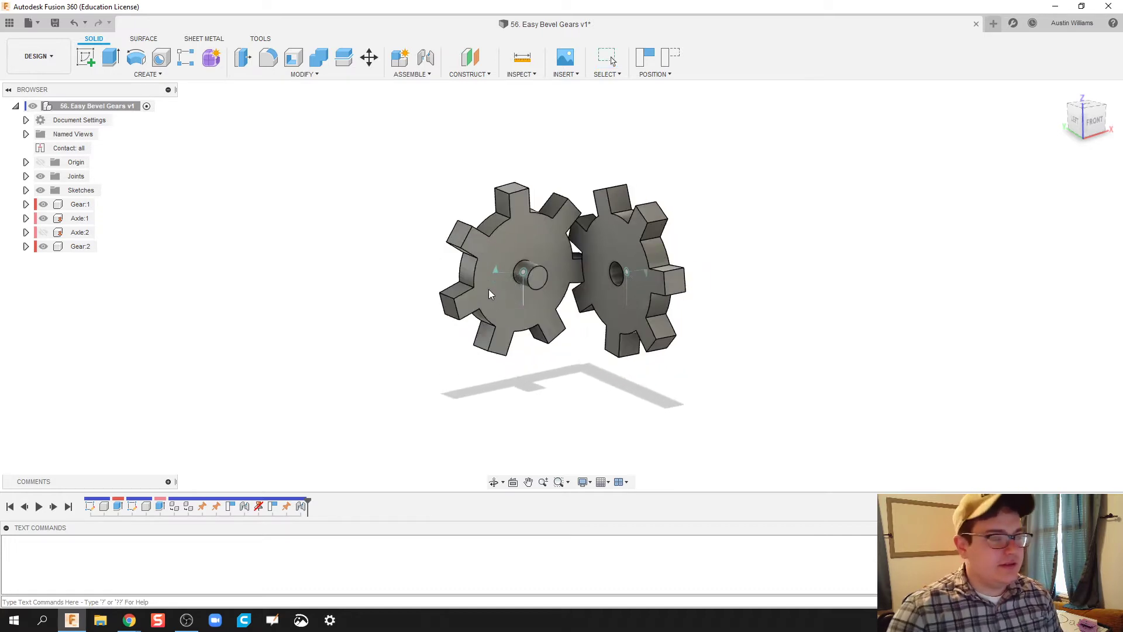
Step: In a new design, sketch a 50 mm circle at the origin on the front plane
click(993, 24)
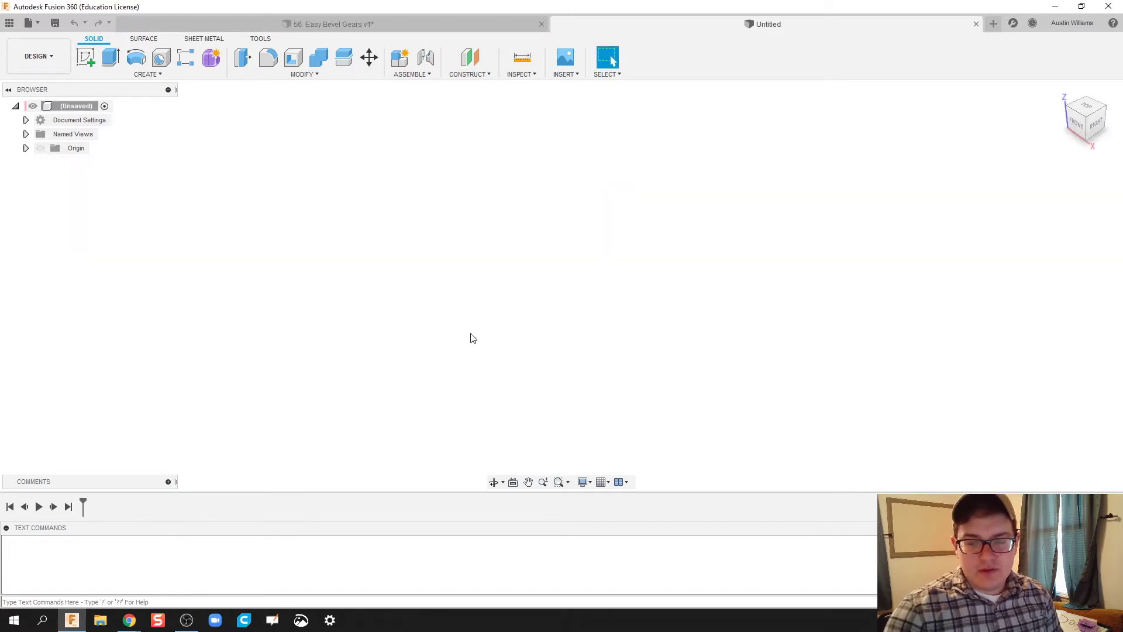
click(86, 56)
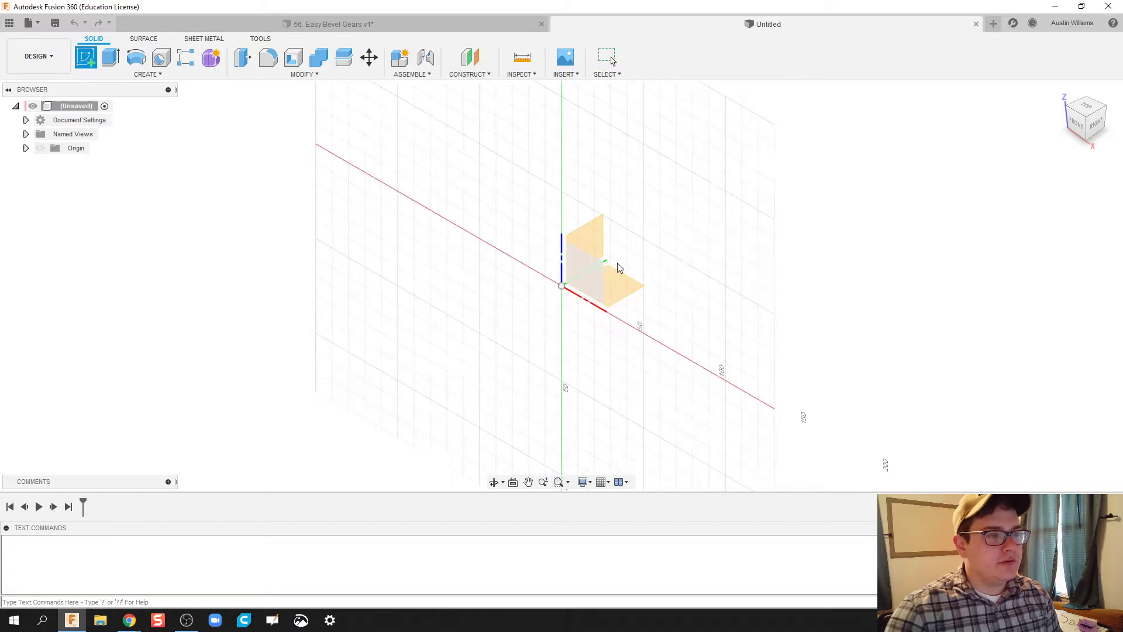
click(582, 279)
key(c)
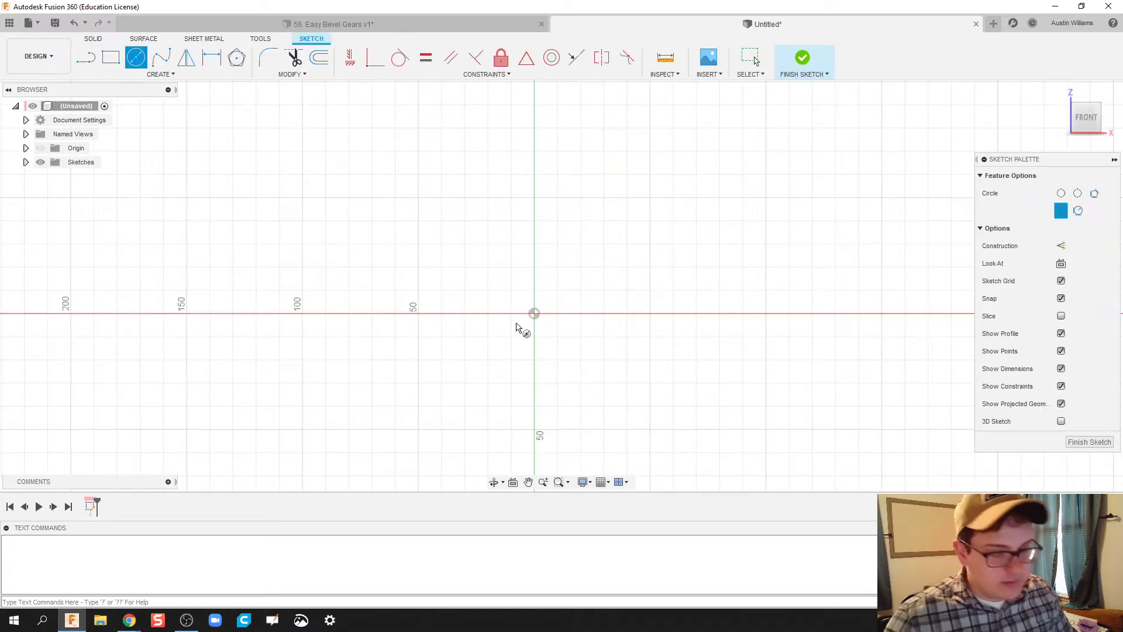
click(534, 313)
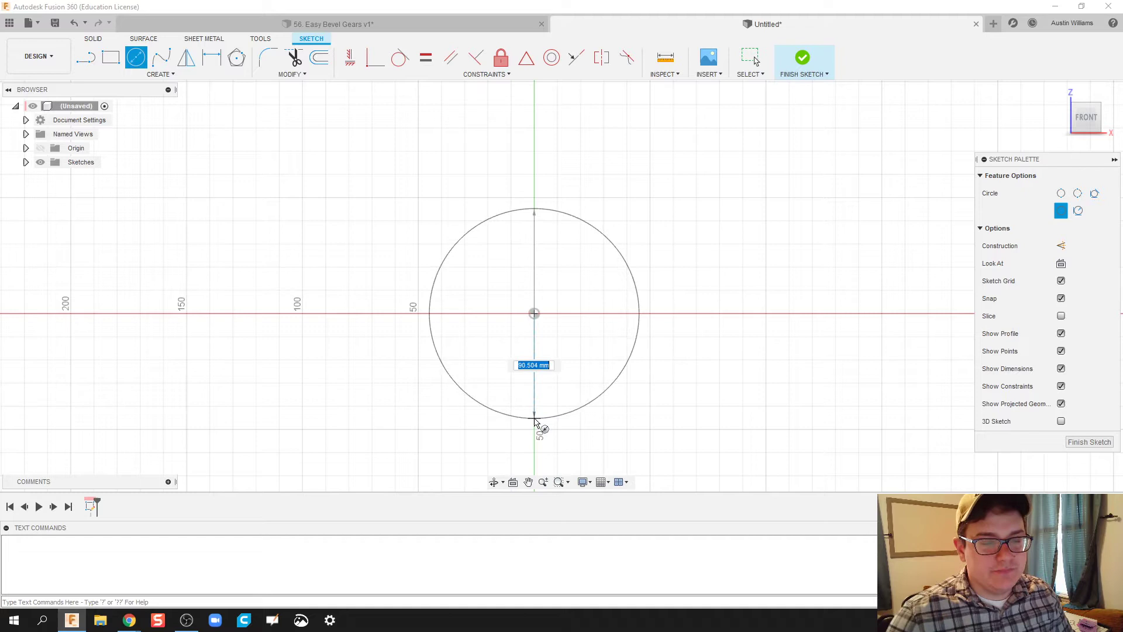
text(50)
key(Return)
key(Return)
Step: Draw a rectangular tooth outline with lines on top of the circle
scroll(534, 275, up, 2)
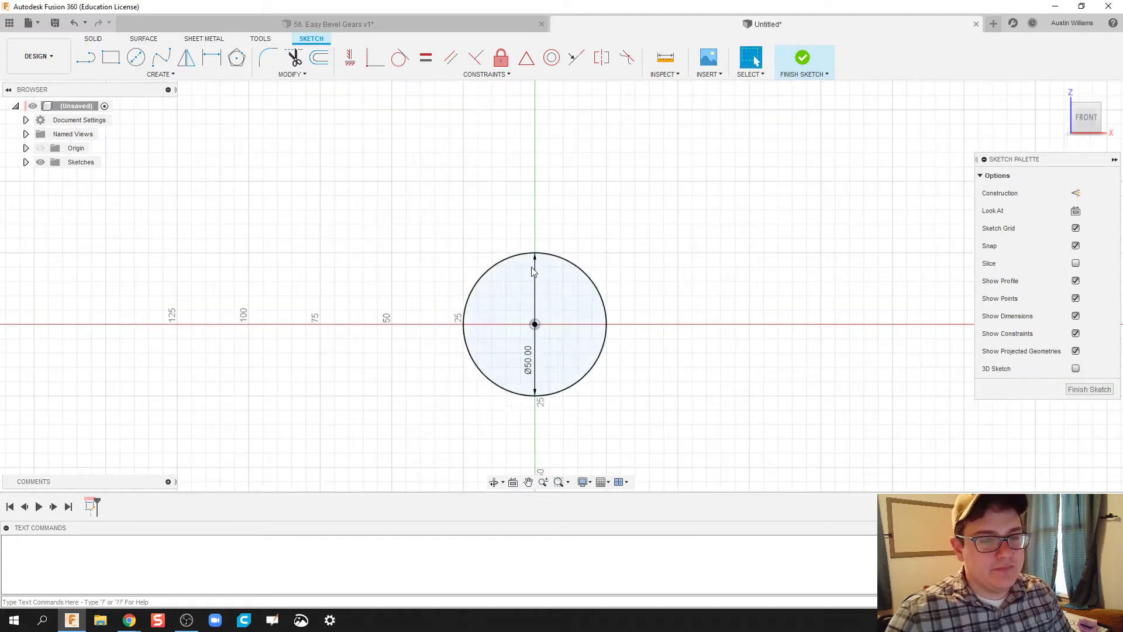
middle_drag(534, 275, 533, 290)
scroll(533, 286, up, 3)
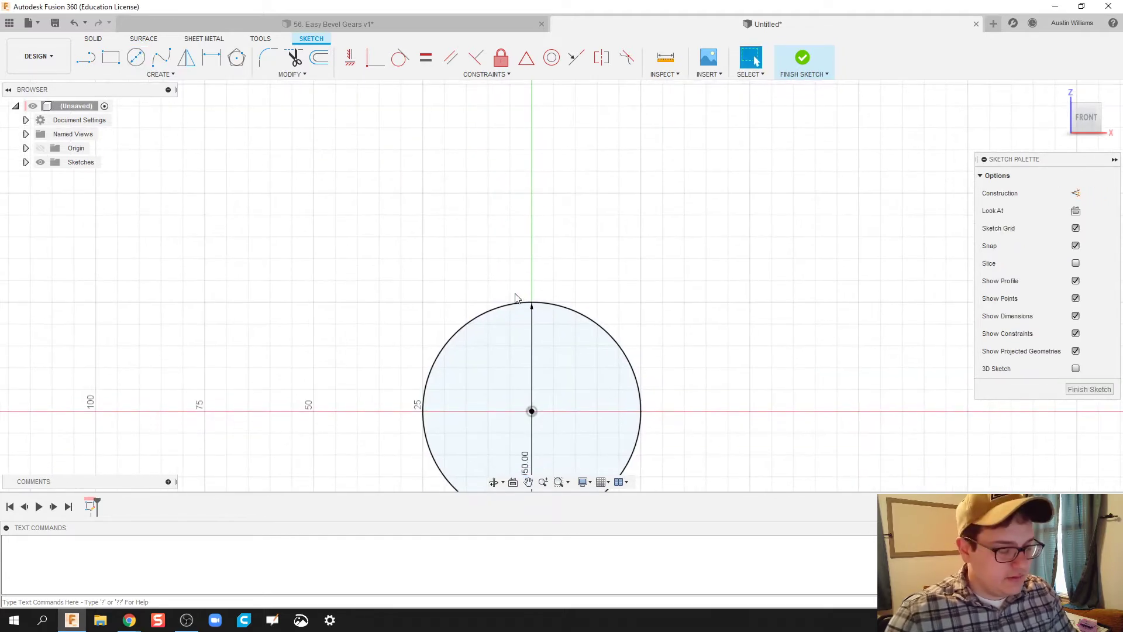
key(l)
click(515, 303)
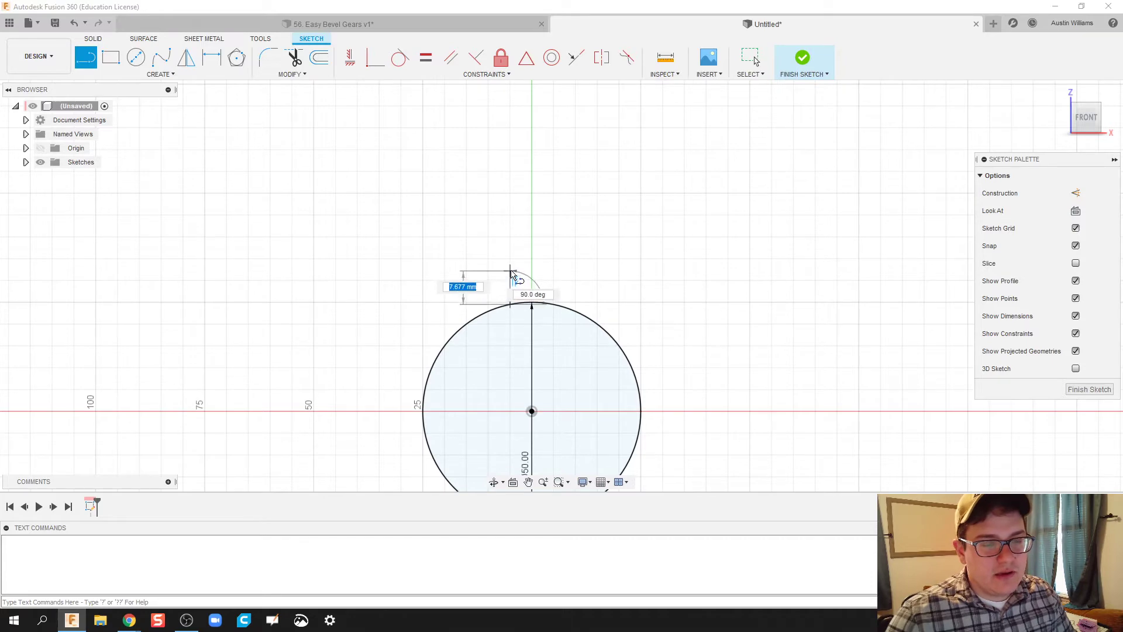
click(510, 258)
click(553, 258)
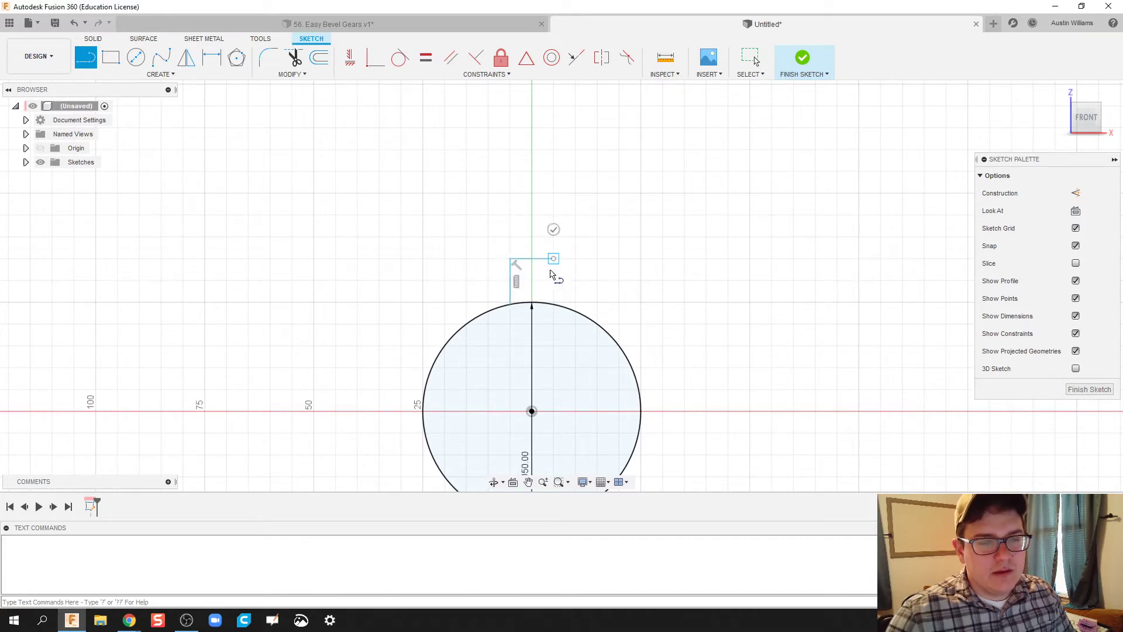
click(554, 304)
scroll(533, 309, up, 5)
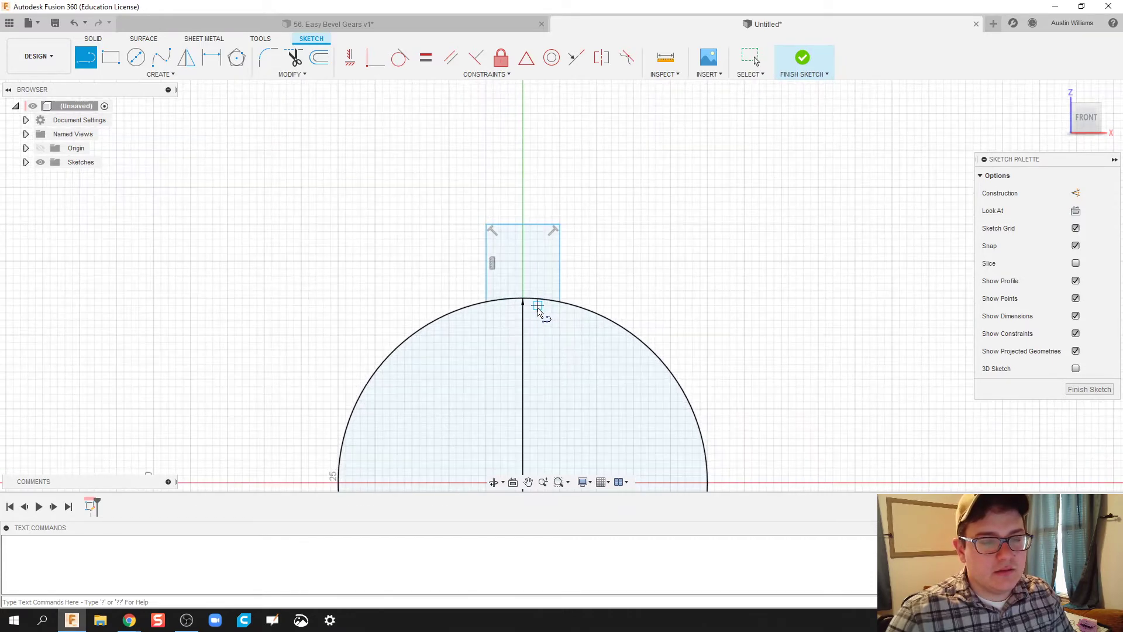
middle_drag(515, 335, 523, 293)
key(Escape)
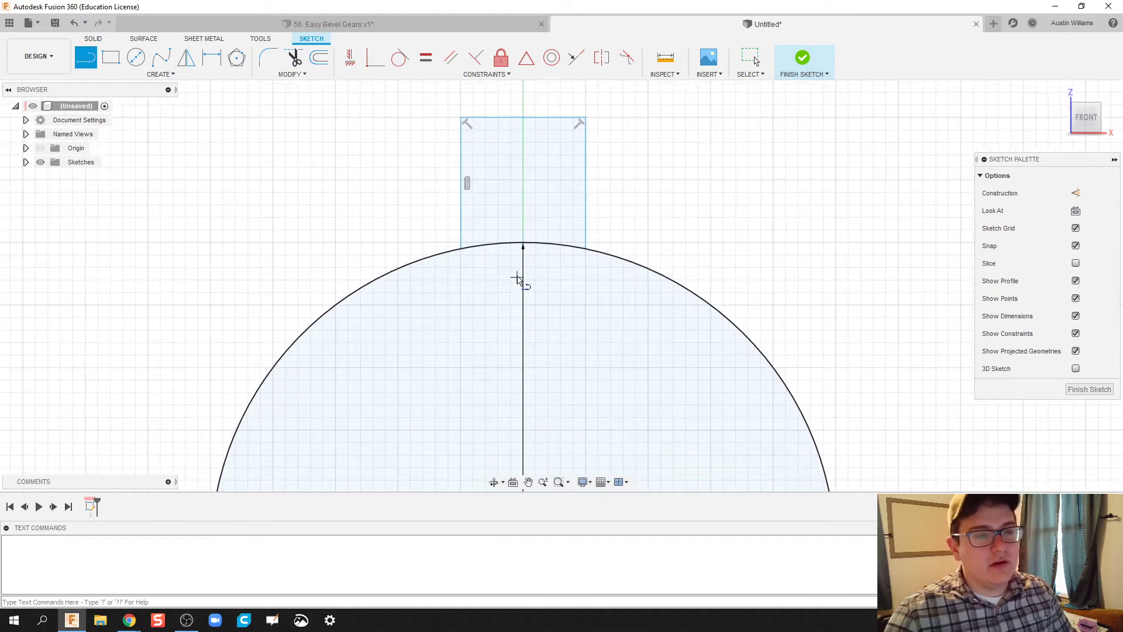
Step: Trim away the circle arc lying inside the tooth
key(t)
click(517, 244)
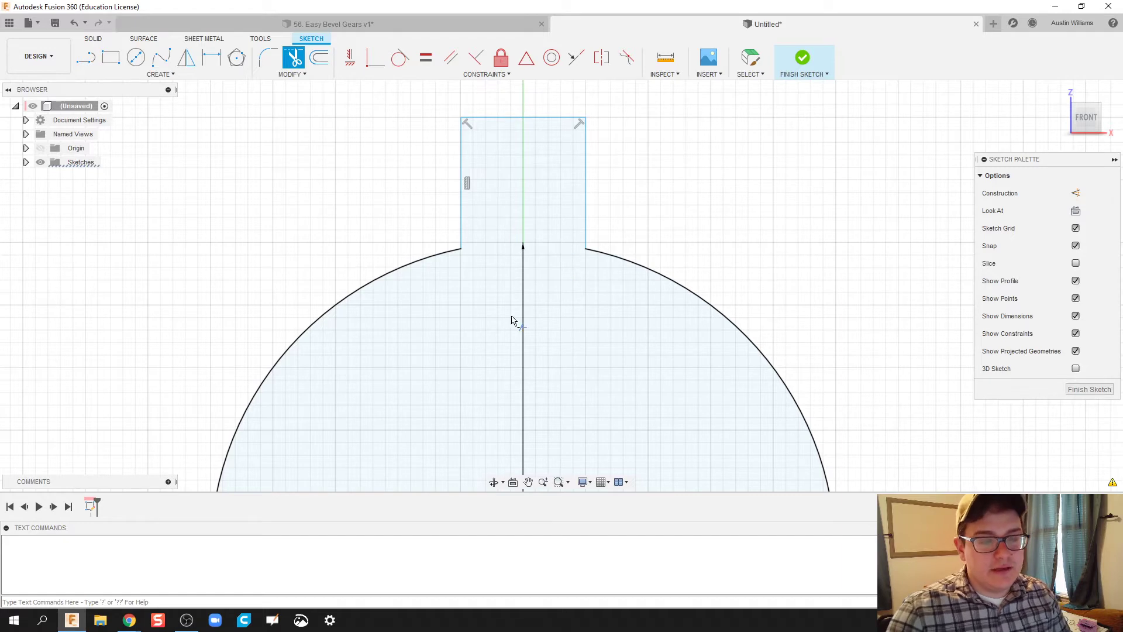
scroll(494, 316, down, 5)
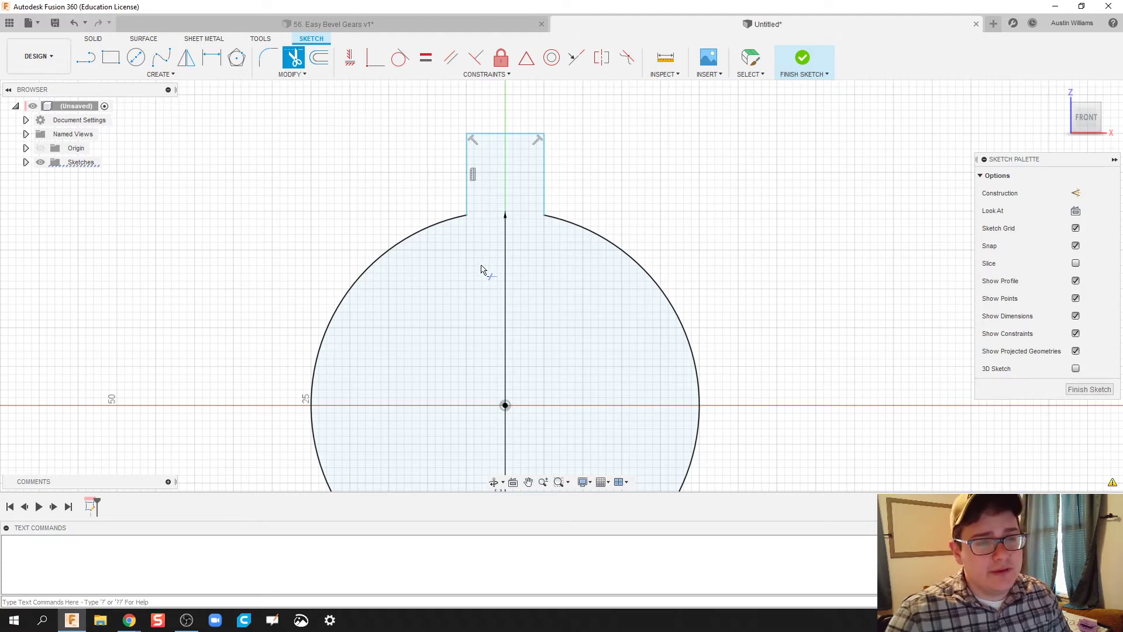
Step: Circular-pattern the tooth's three edges around the circle's centre
click(185, 78)
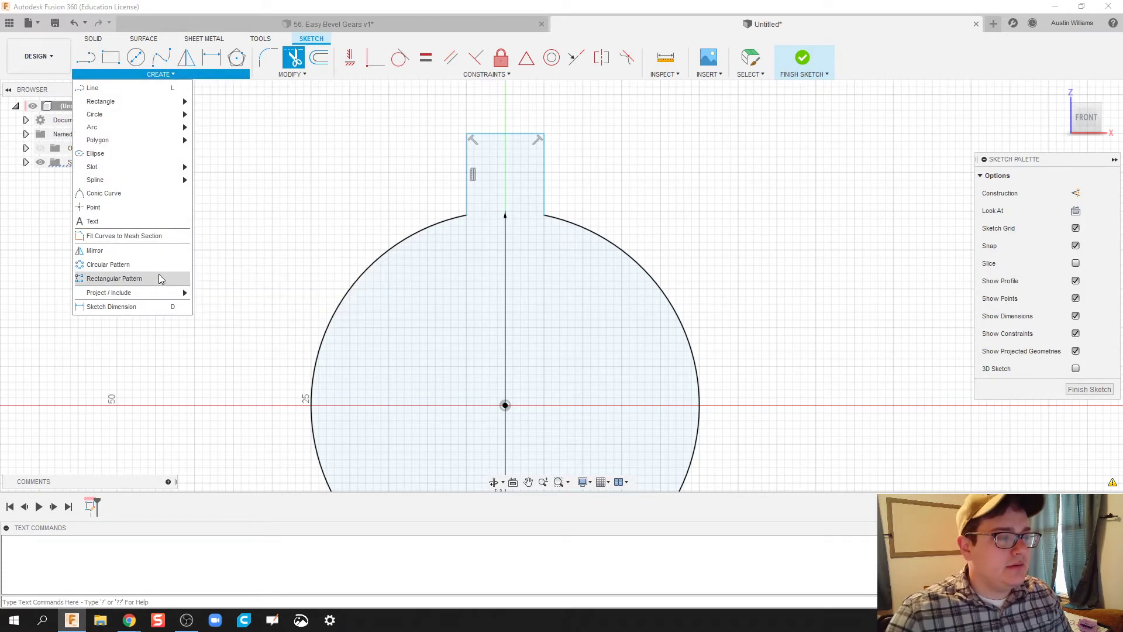
click(161, 266)
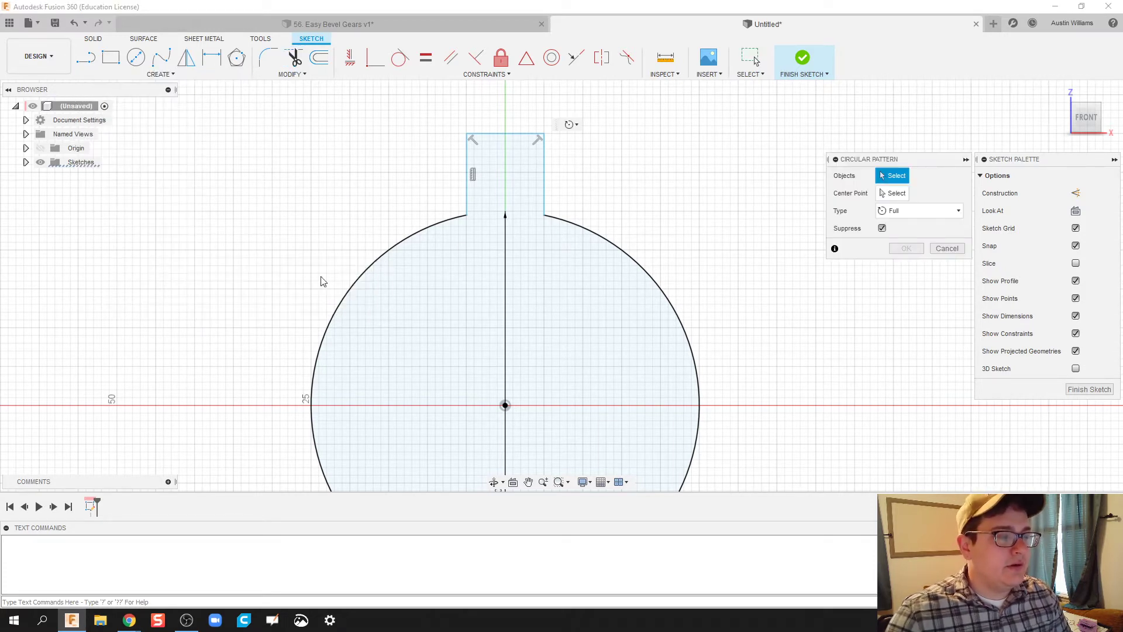
click(472, 169)
click(515, 134)
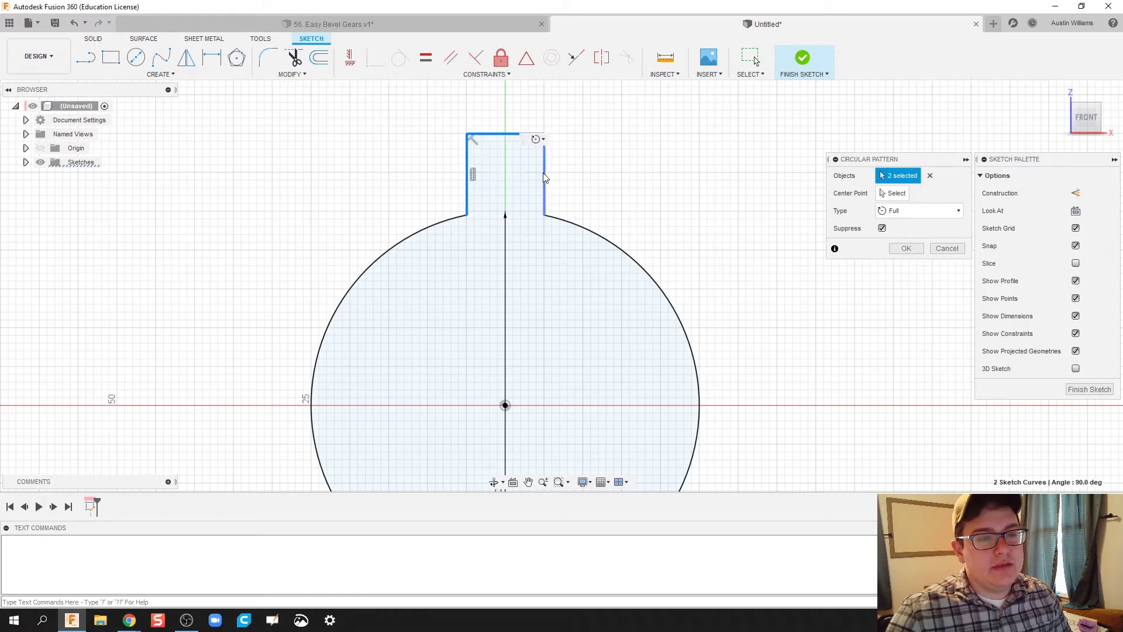
click(544, 177)
middle_drag(514, 291, 490, 223)
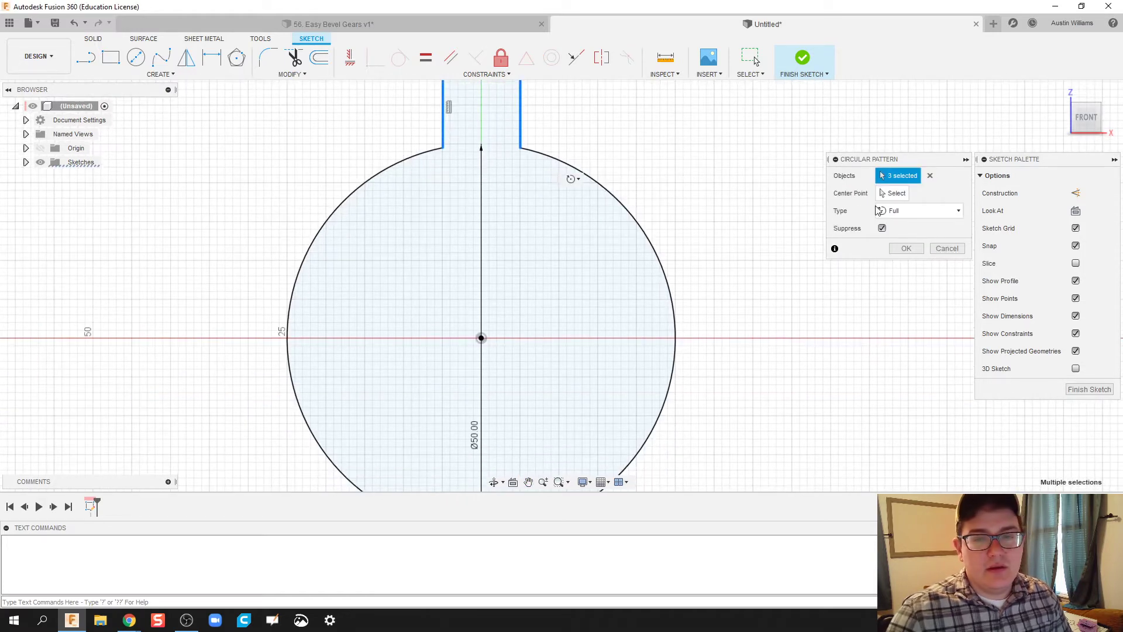
click(901, 195)
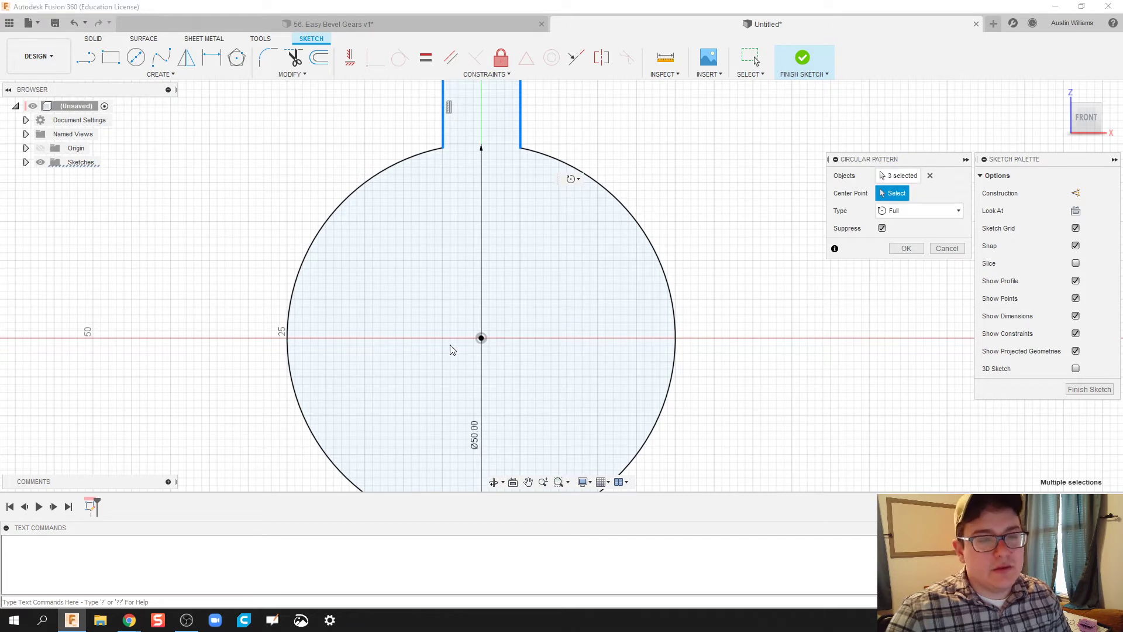
click(480, 339)
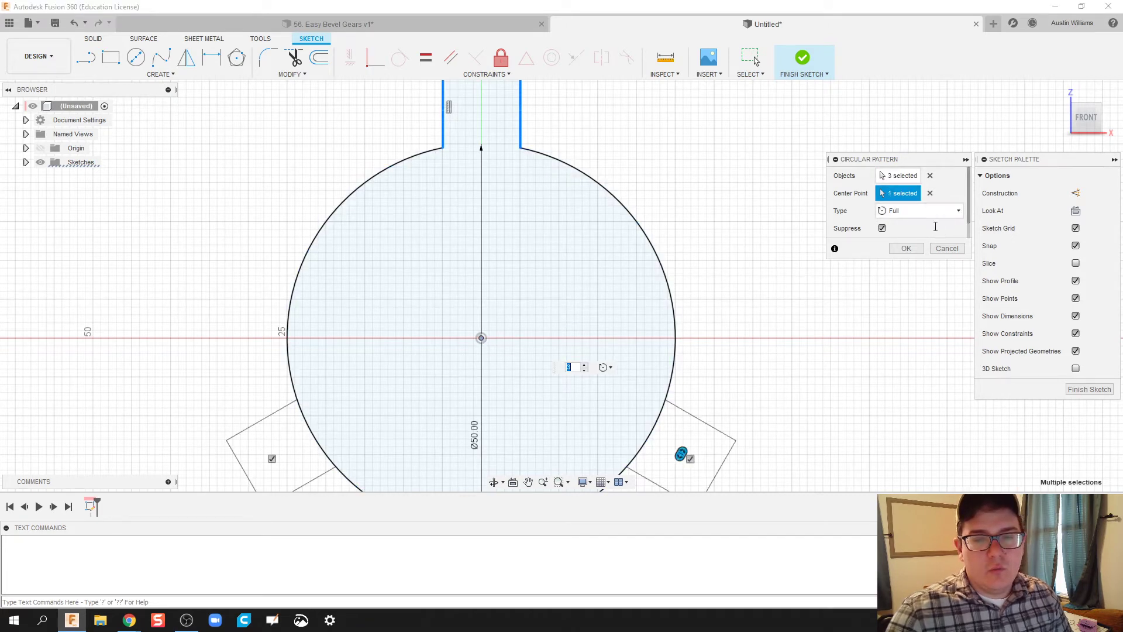
Step: Set the circular pattern quantity to 8 teeth
scroll(912, 222, down, 1)
scroll(722, 270, down, 1)
click(957, 226)
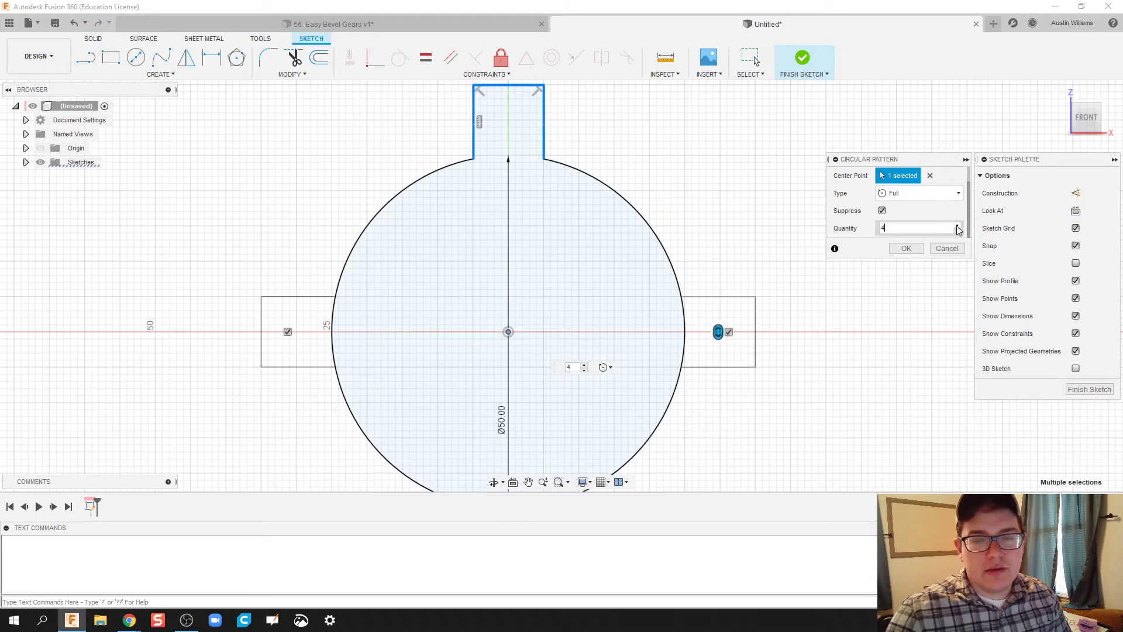
click(956, 226)
click(957, 225)
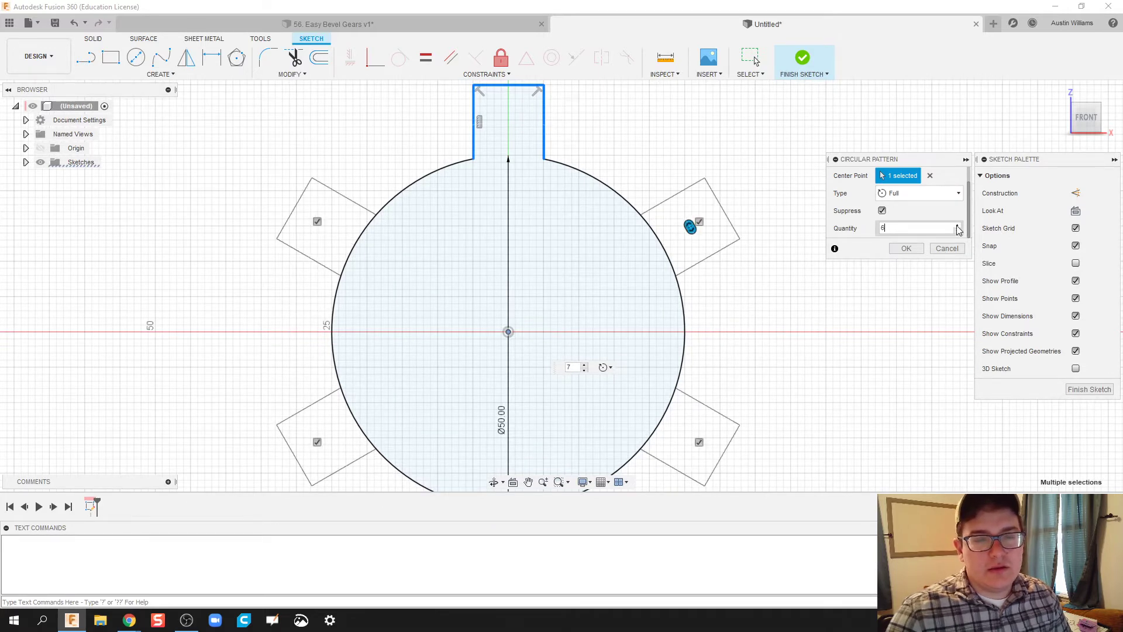
click(957, 226)
click(957, 226)
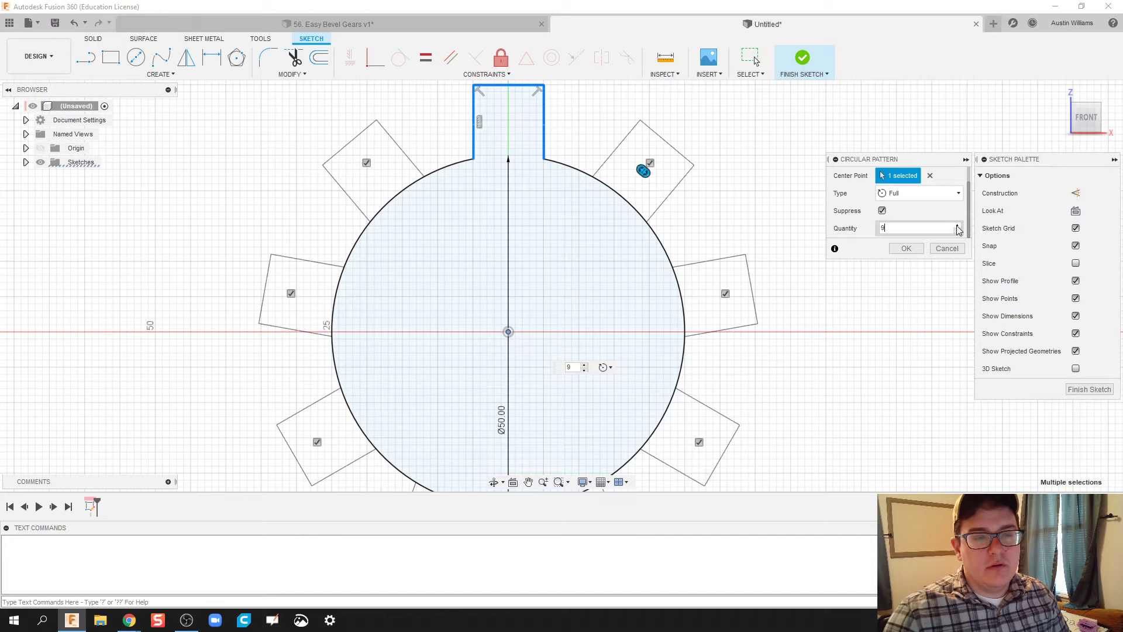
middle_drag(587, 294, 604, 353)
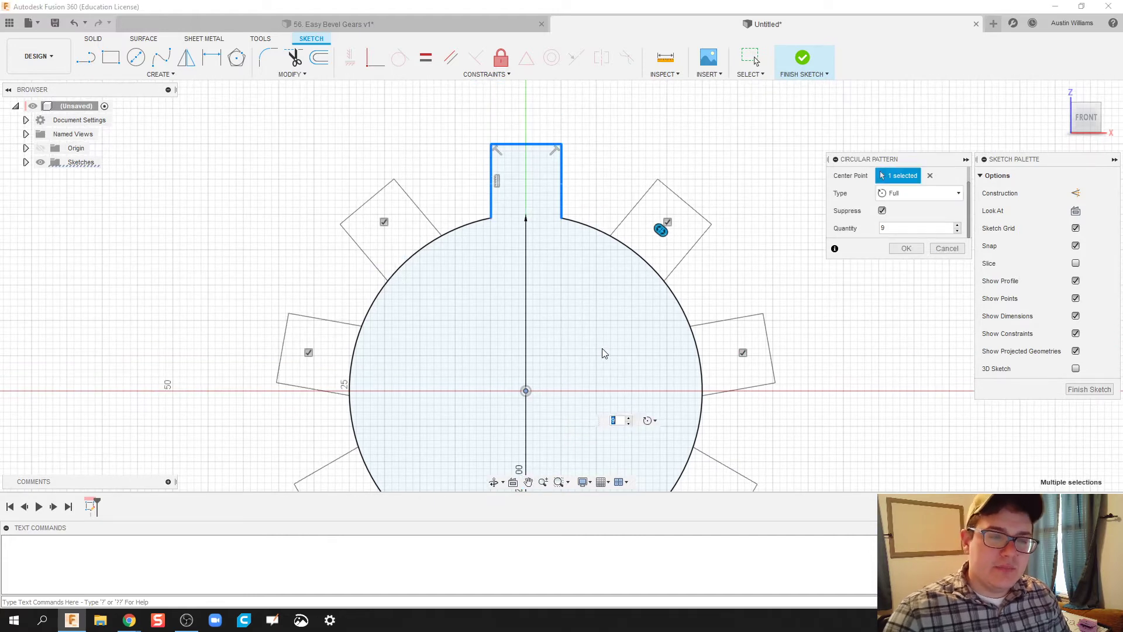
click(958, 231)
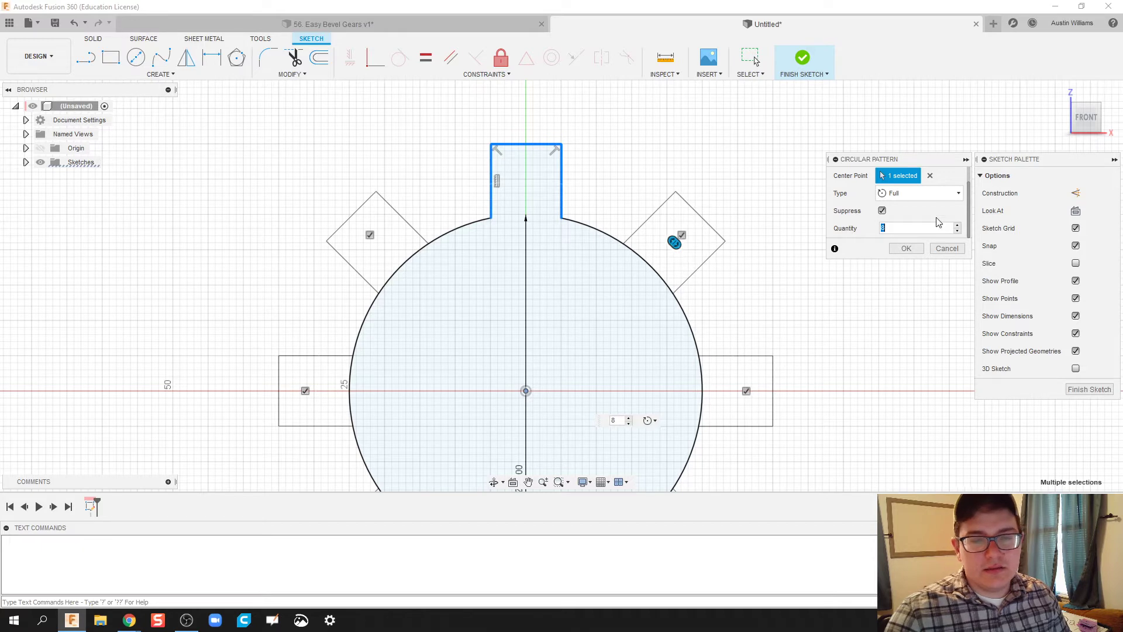
click(958, 225)
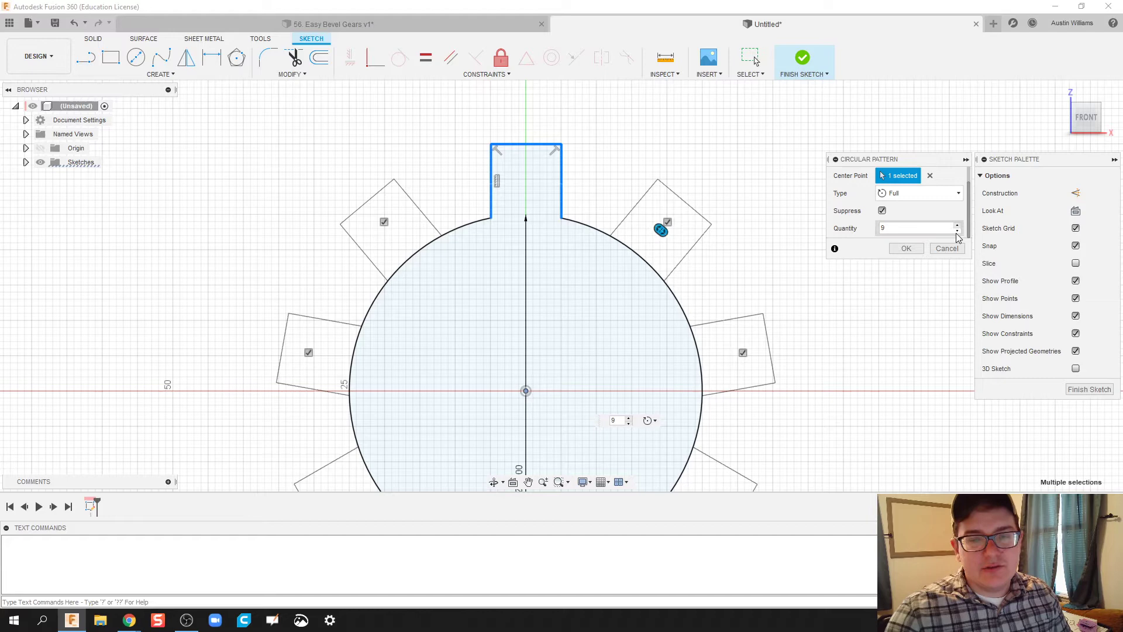
click(957, 231)
Step: Confirm the eight-tooth circular pattern
click(905, 249)
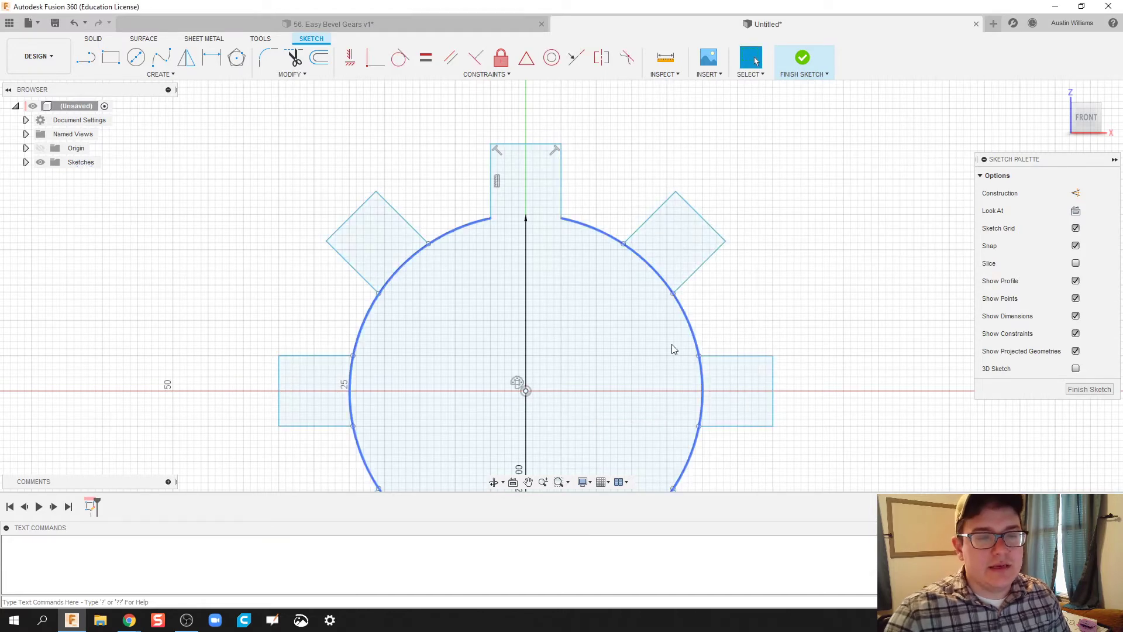
scroll(577, 303, down, 2)
scroll(566, 253, up, 3)
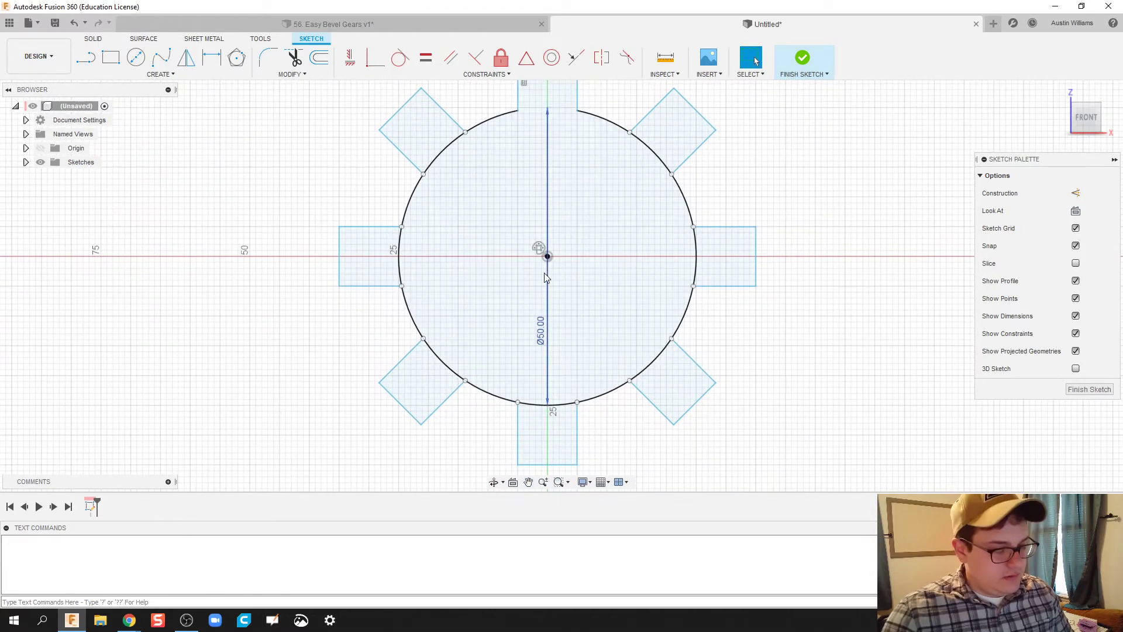
Step: Draw a 10 mm diameter circle at the gear centre and finish the sketch
key(c)
click(547, 256)
text(10)
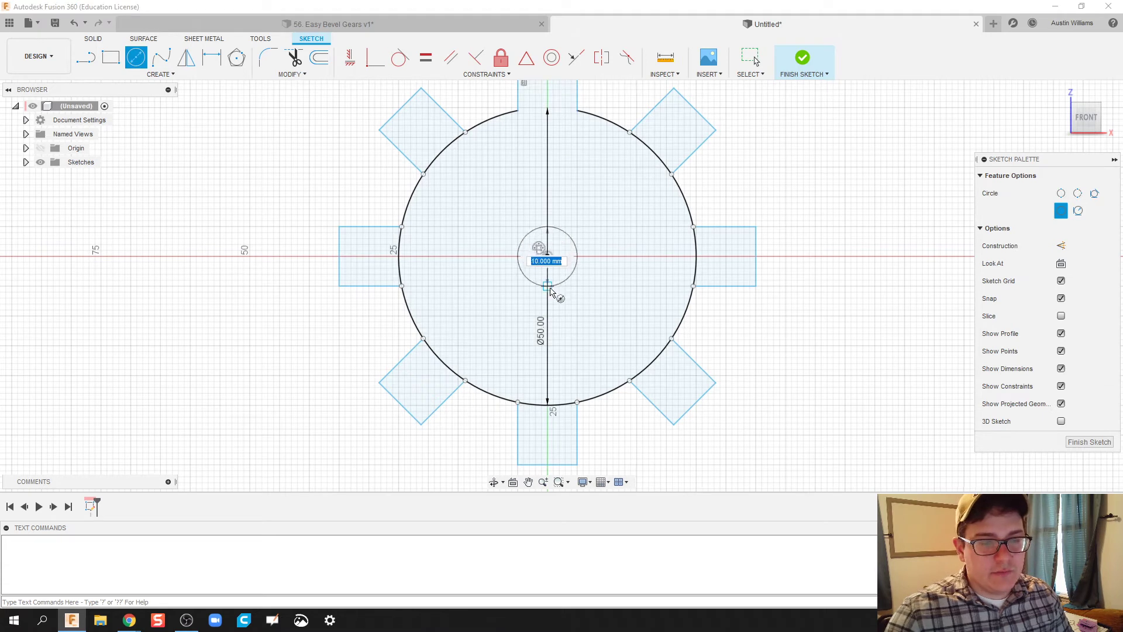
key(Return)
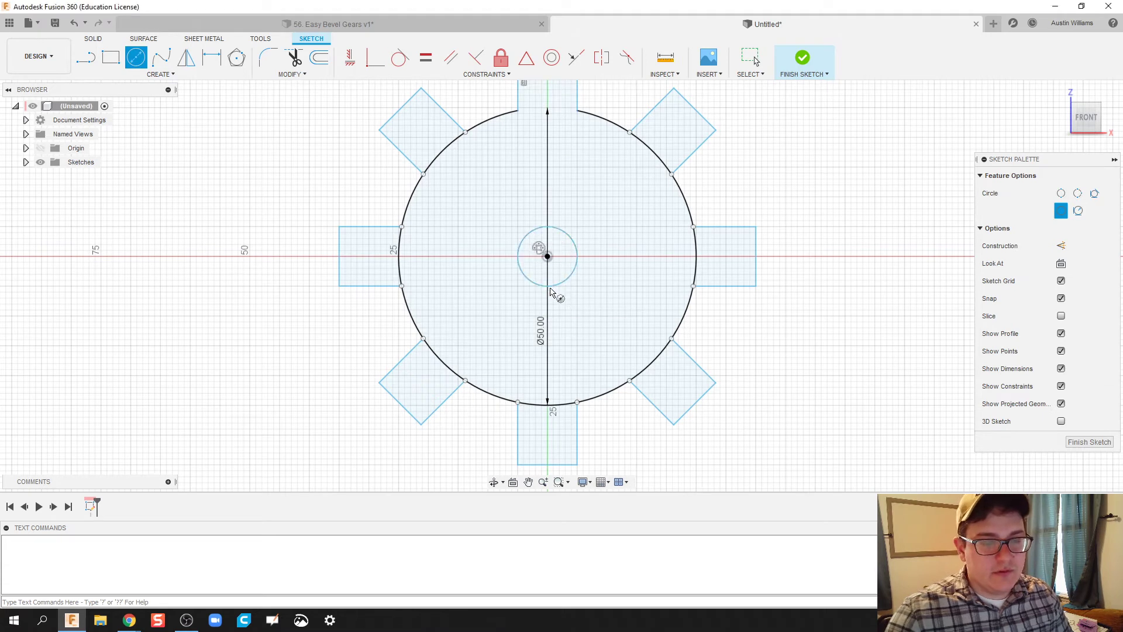
click(813, 60)
shift+middle_drag(709, 238, 638, 263)
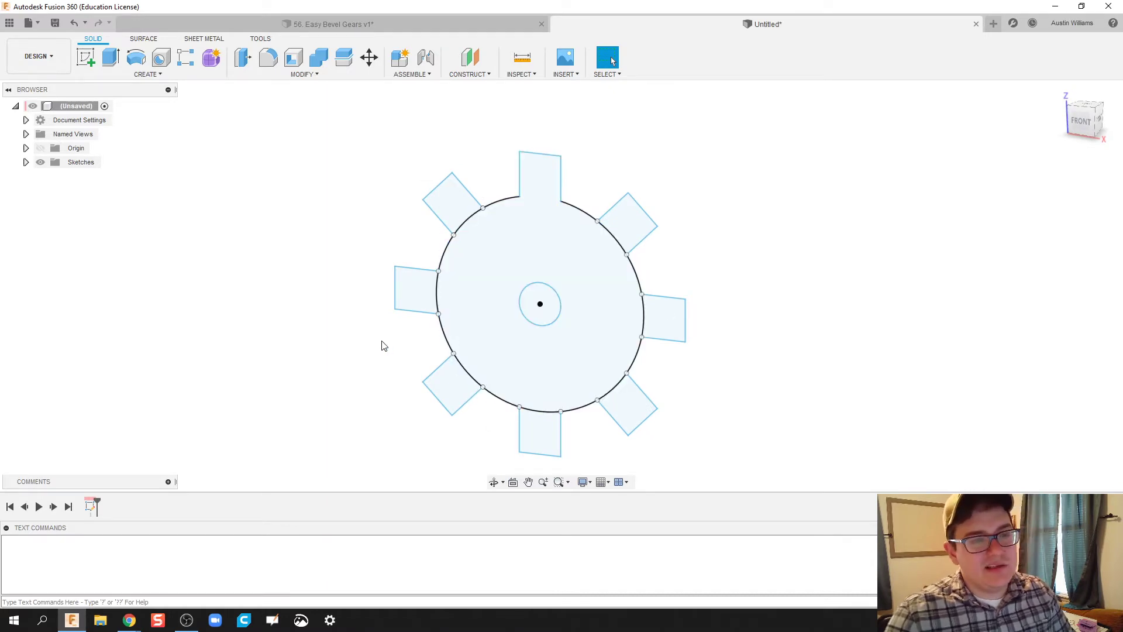
Step: Extrude the gear profiles, excluding the centre circle, 10 mm as a New Component
key(e)
drag(343, 128, 760, 472)
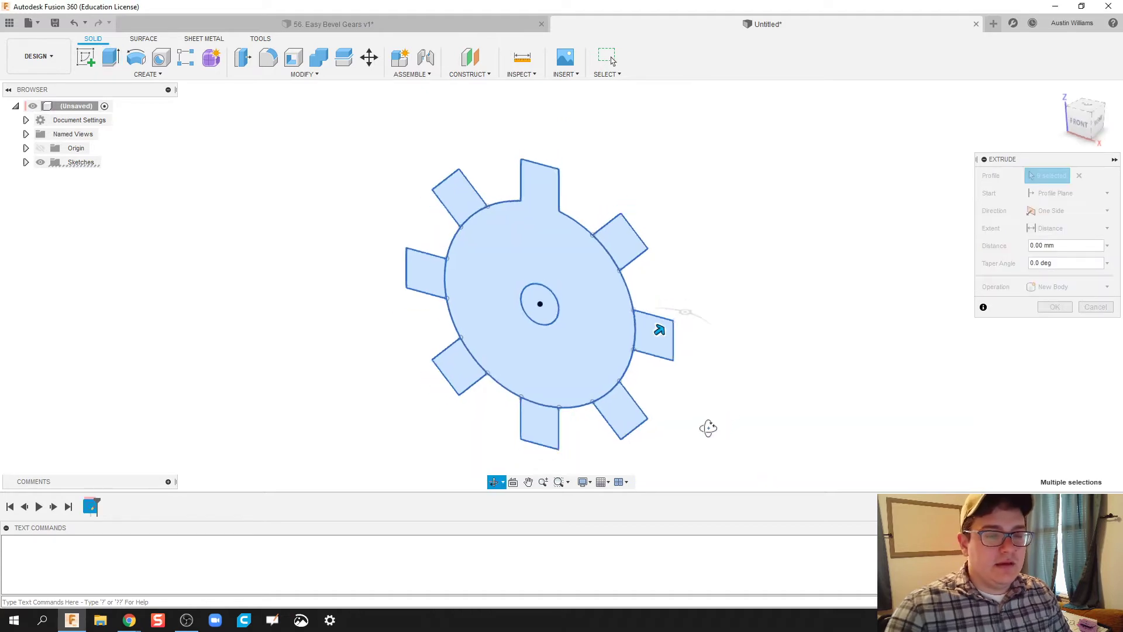
drag(644, 346, 690, 321)
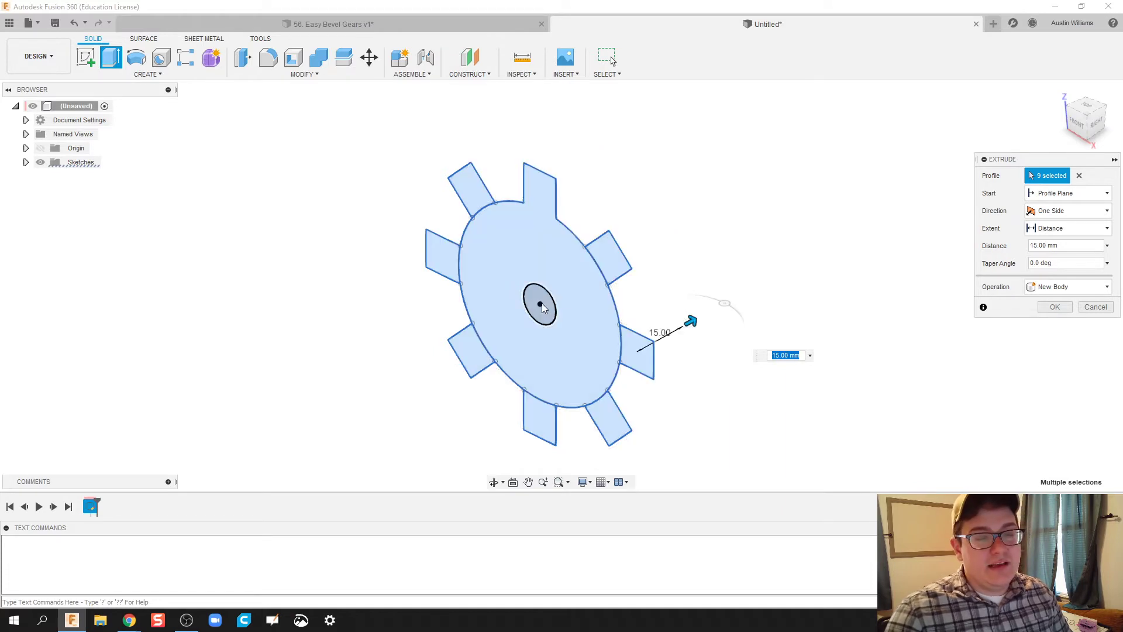
click(543, 308)
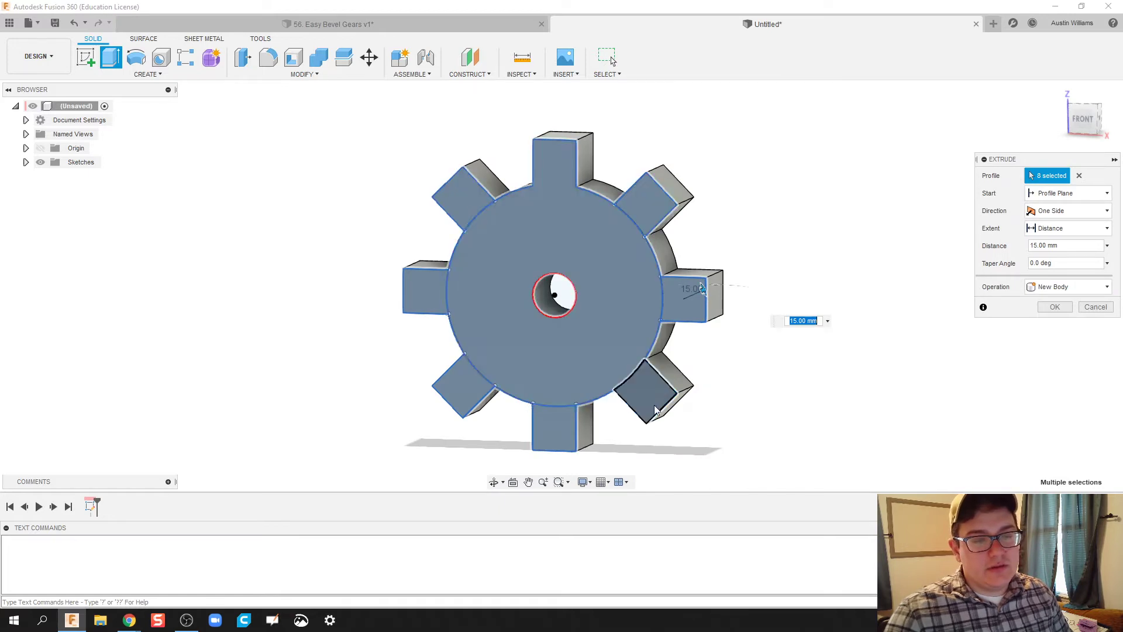
shift+middle_drag(855, 253, 820, 288)
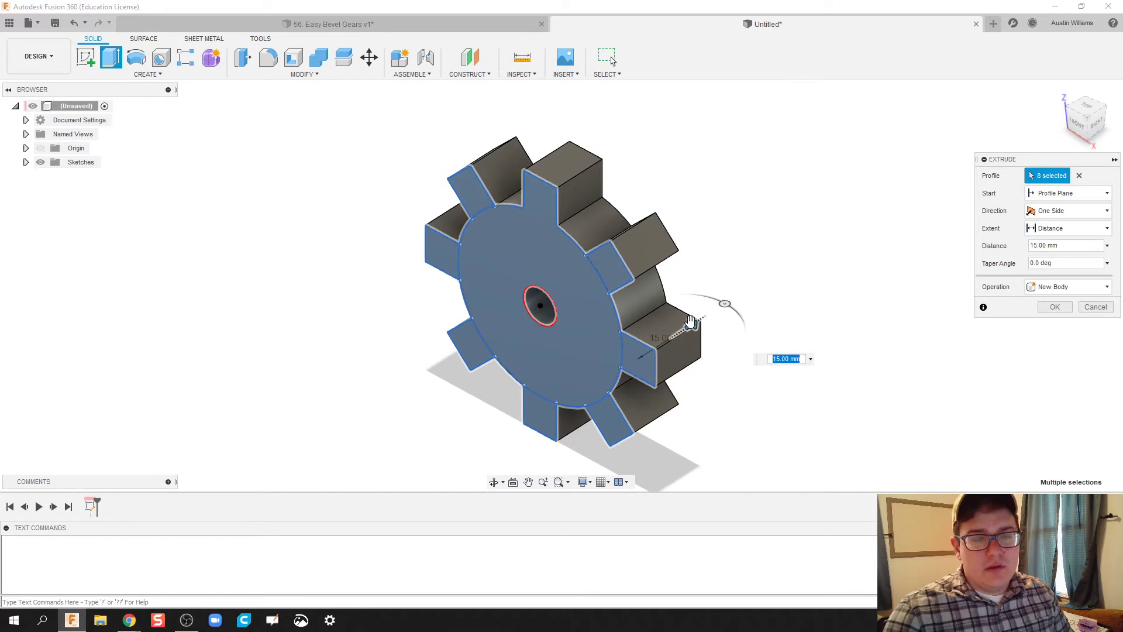
drag(691, 323, 680, 329)
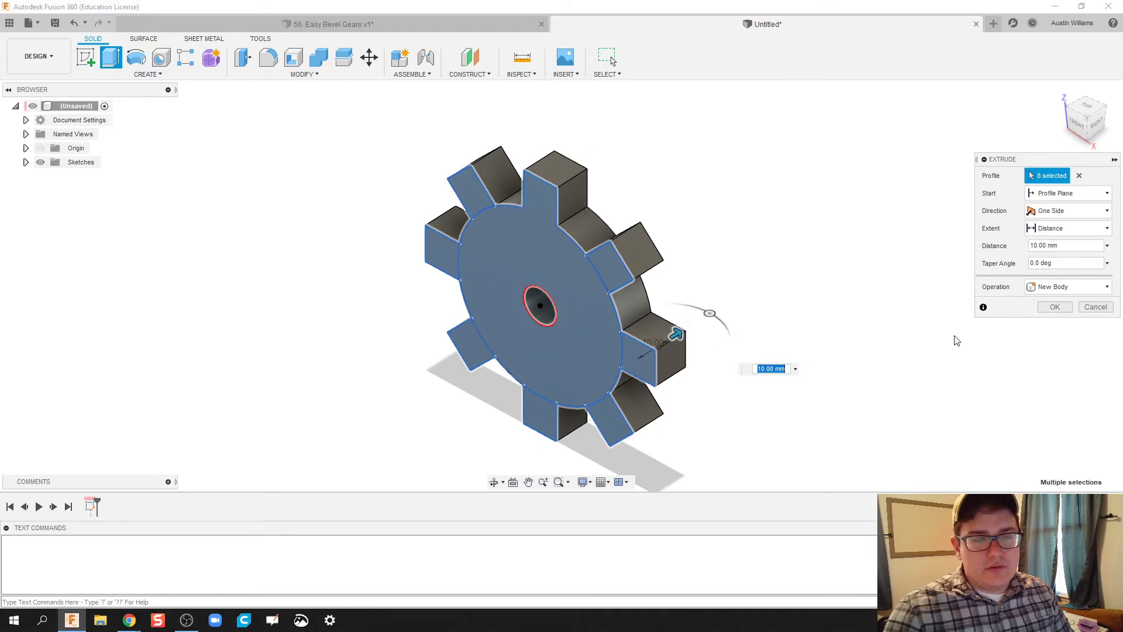
click(1067, 287)
click(1058, 359)
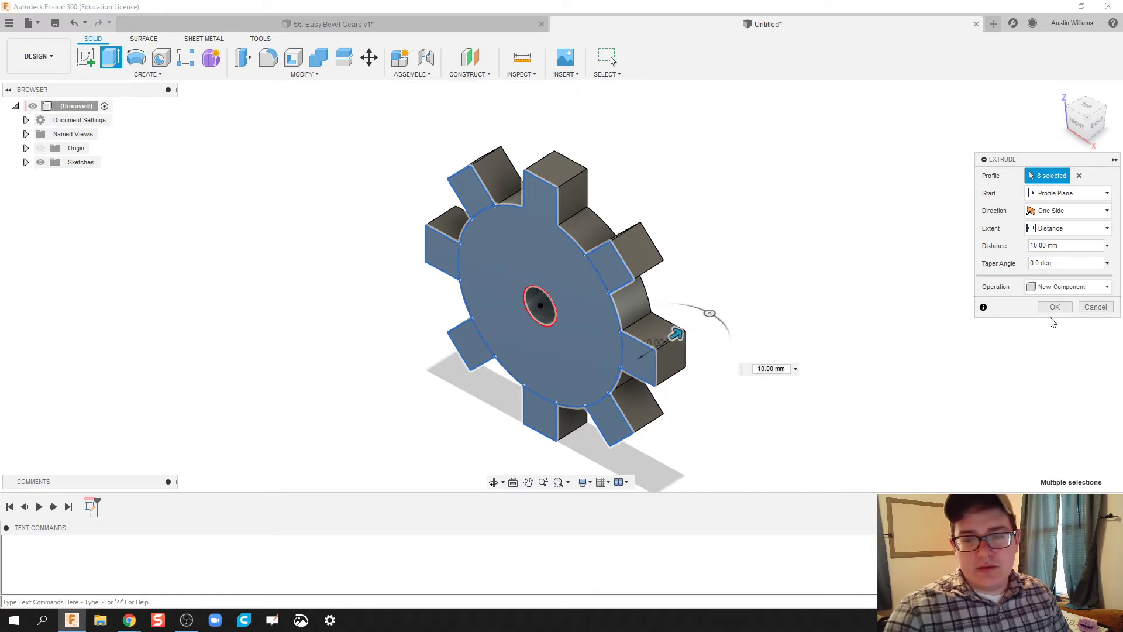
click(1054, 307)
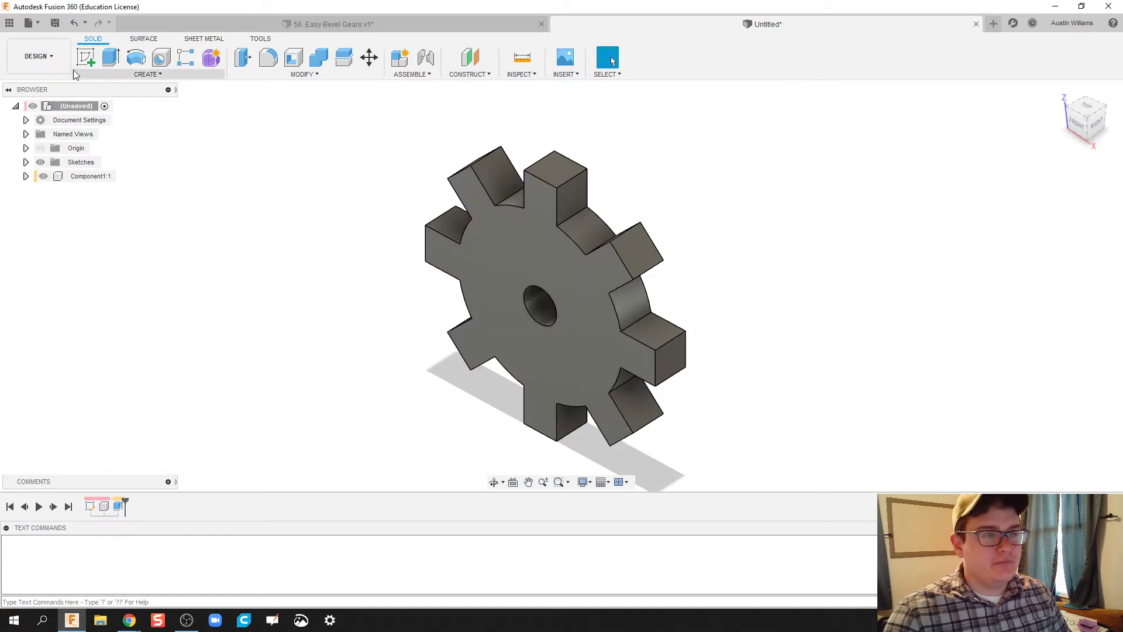
Step: Sketch a circle on the gear's front face matching the centre hole's edge
click(85, 57)
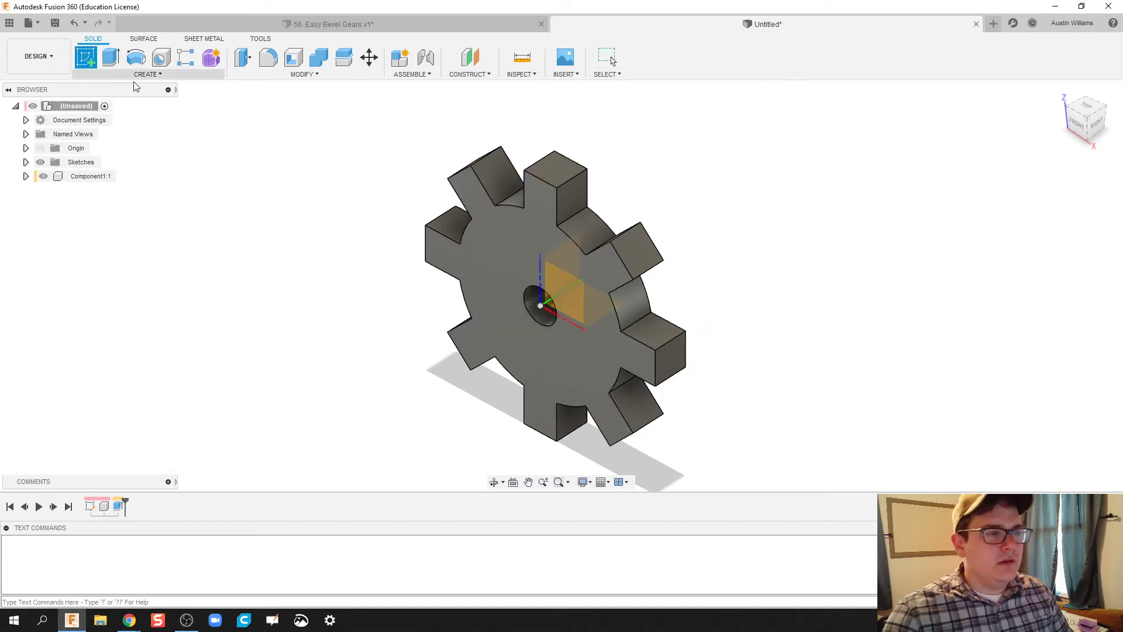
click(569, 352)
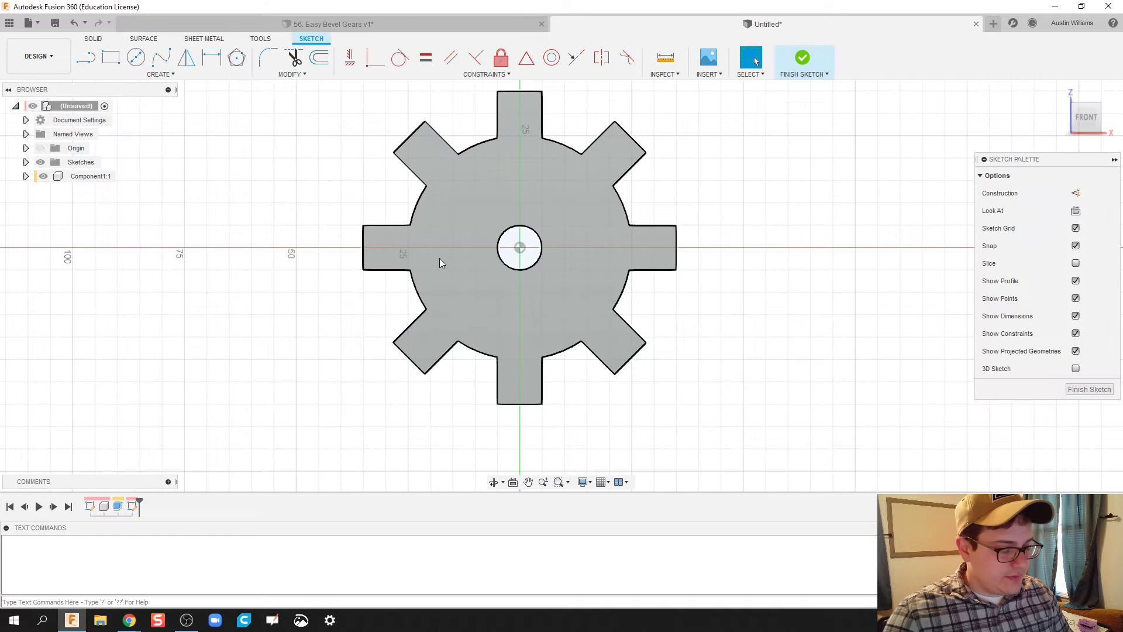
key(c)
click(519, 247)
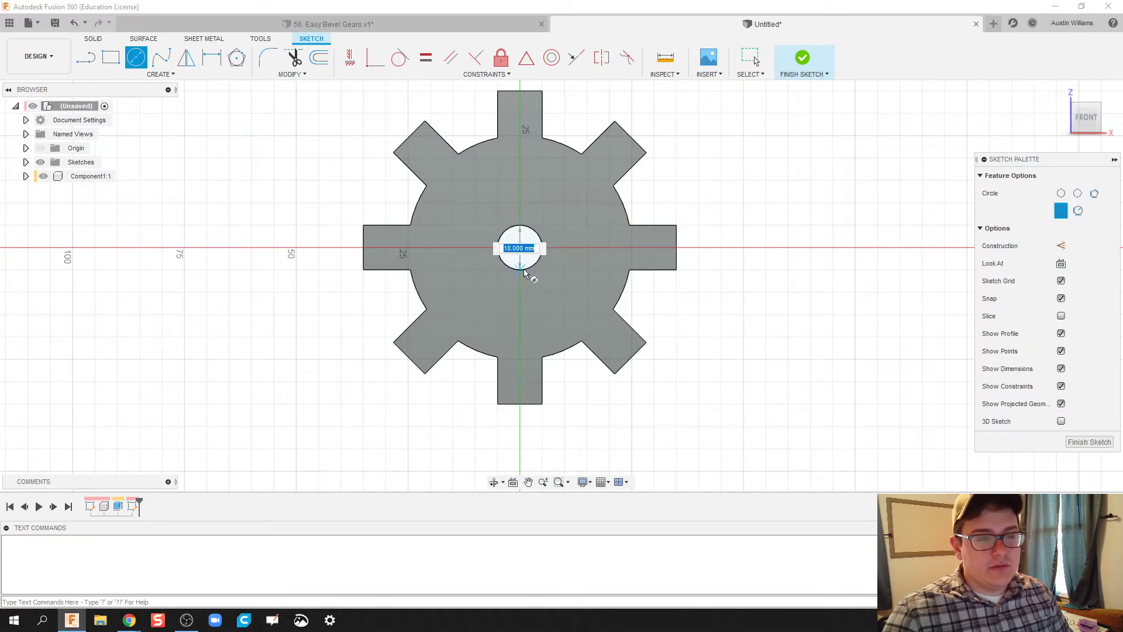
click(534, 264)
click(802, 56)
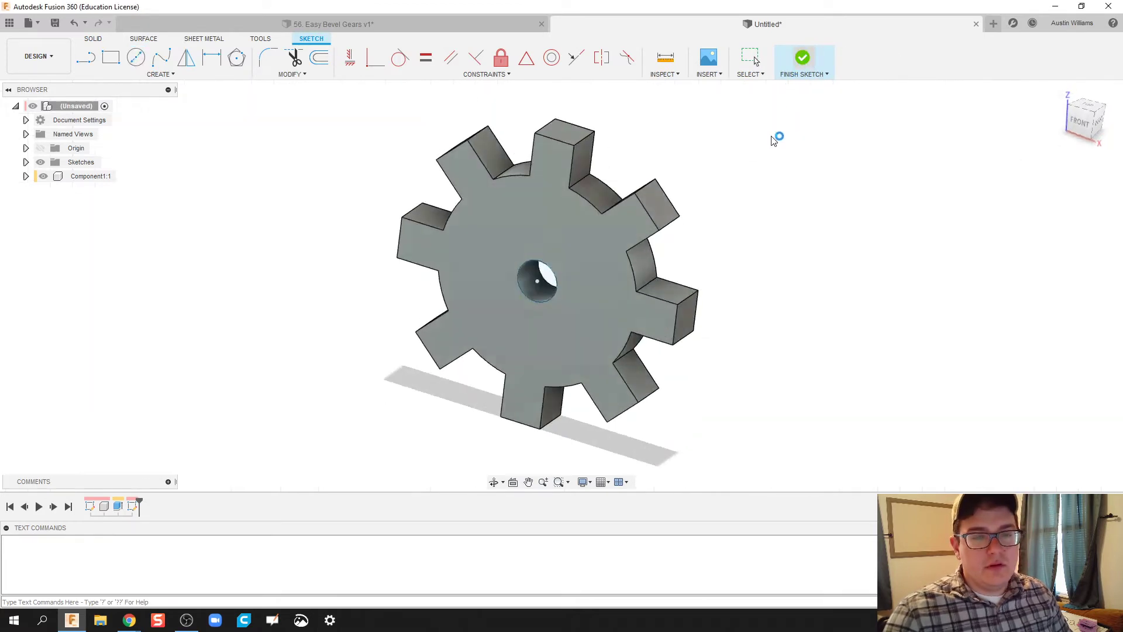
Step: Extrude that circle 10 mm Symmetric as a New Component axle
key(e)
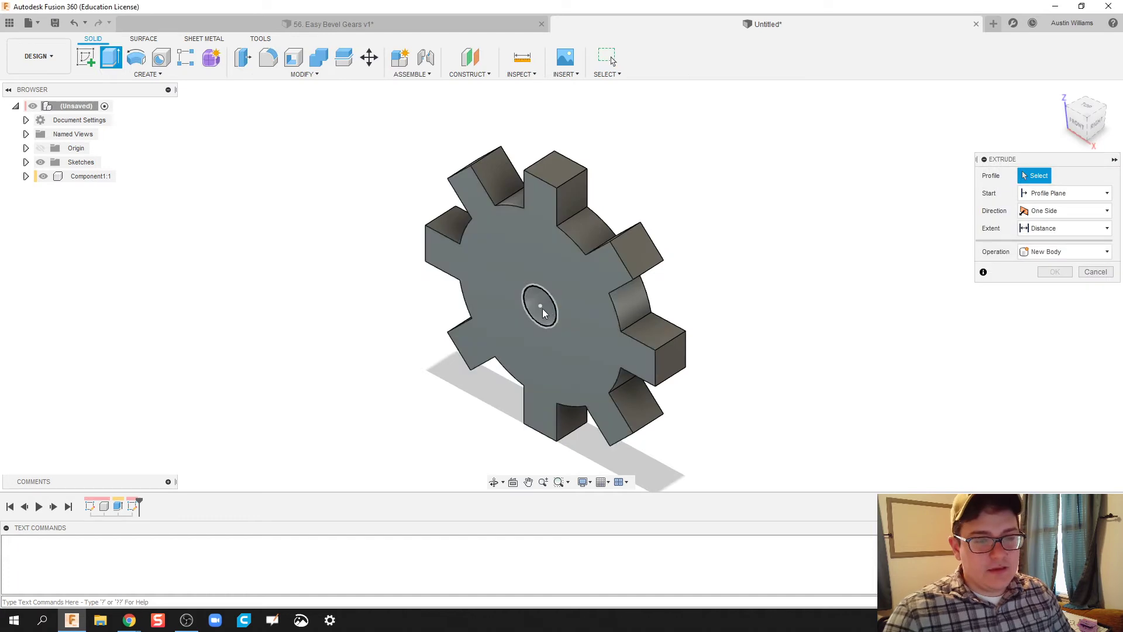
click(537, 304)
drag(517, 316, 501, 330)
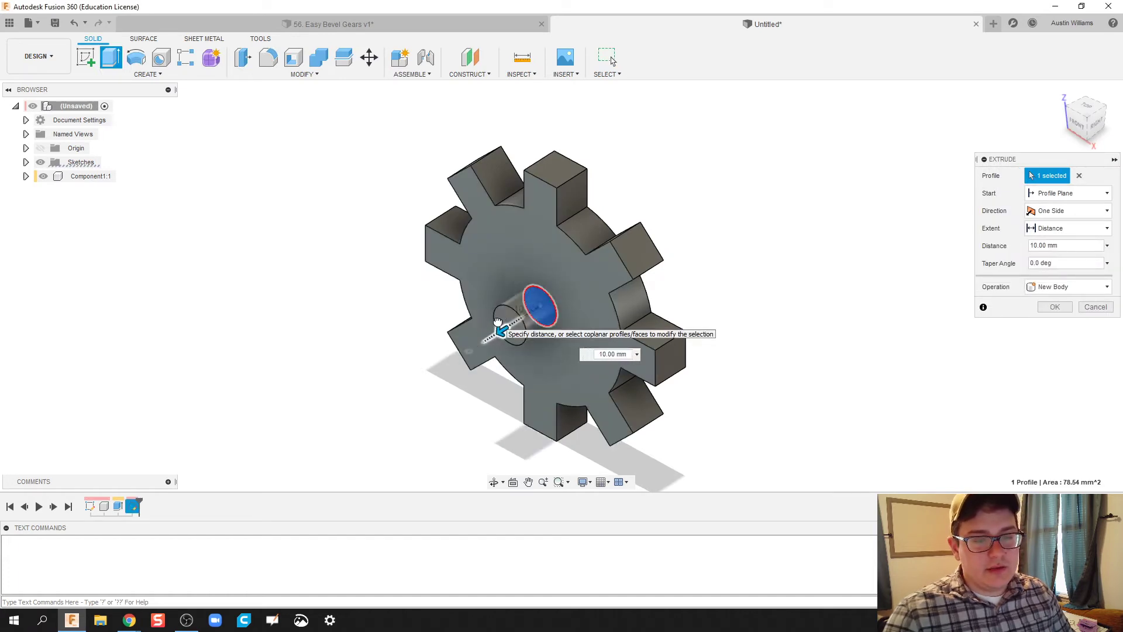
click(1056, 214)
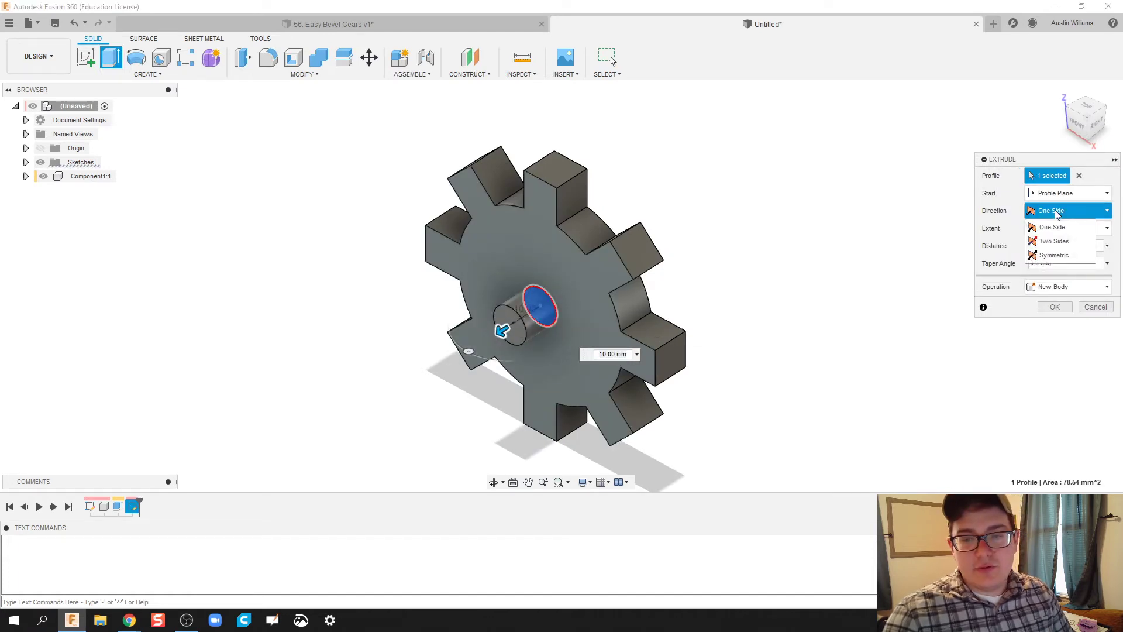
click(1055, 259)
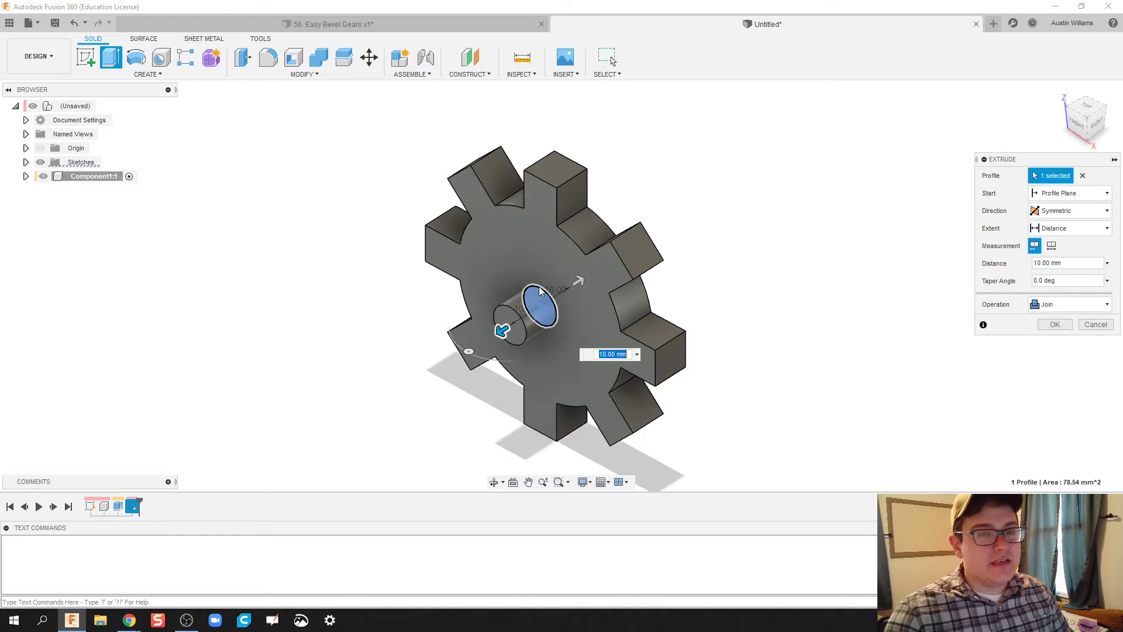
click(1088, 309)
click(1064, 379)
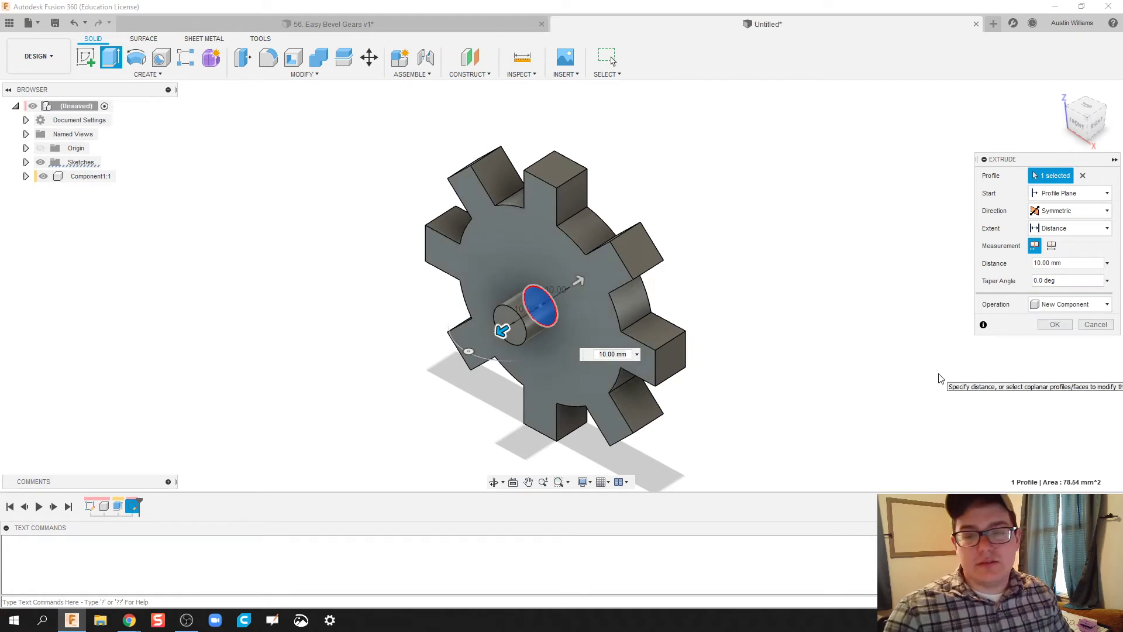
click(1062, 331)
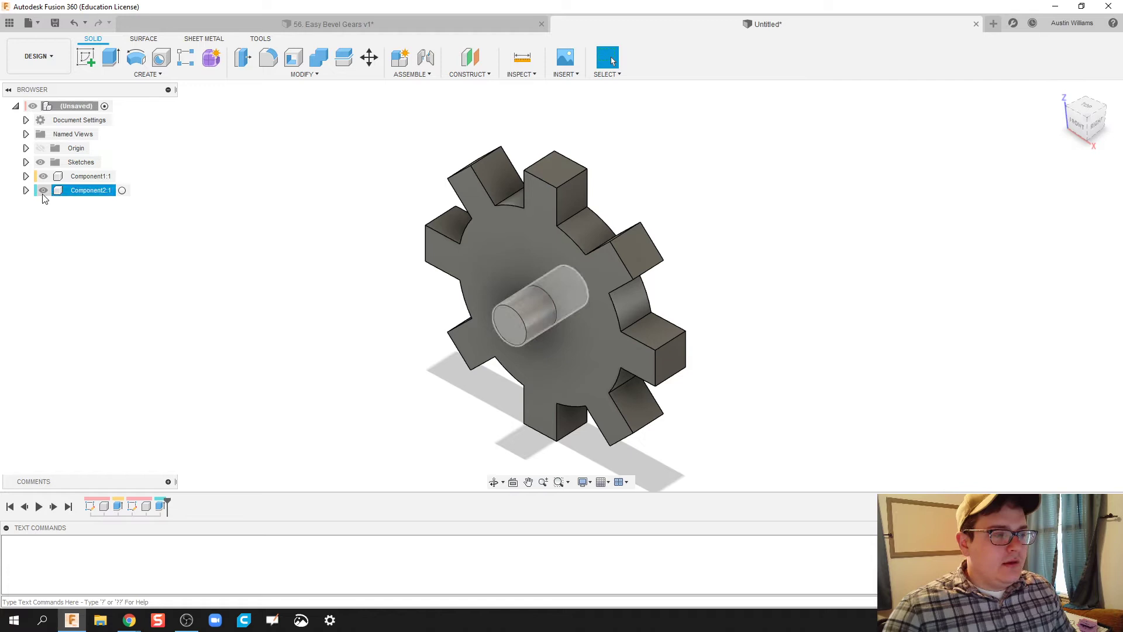
click(91, 179)
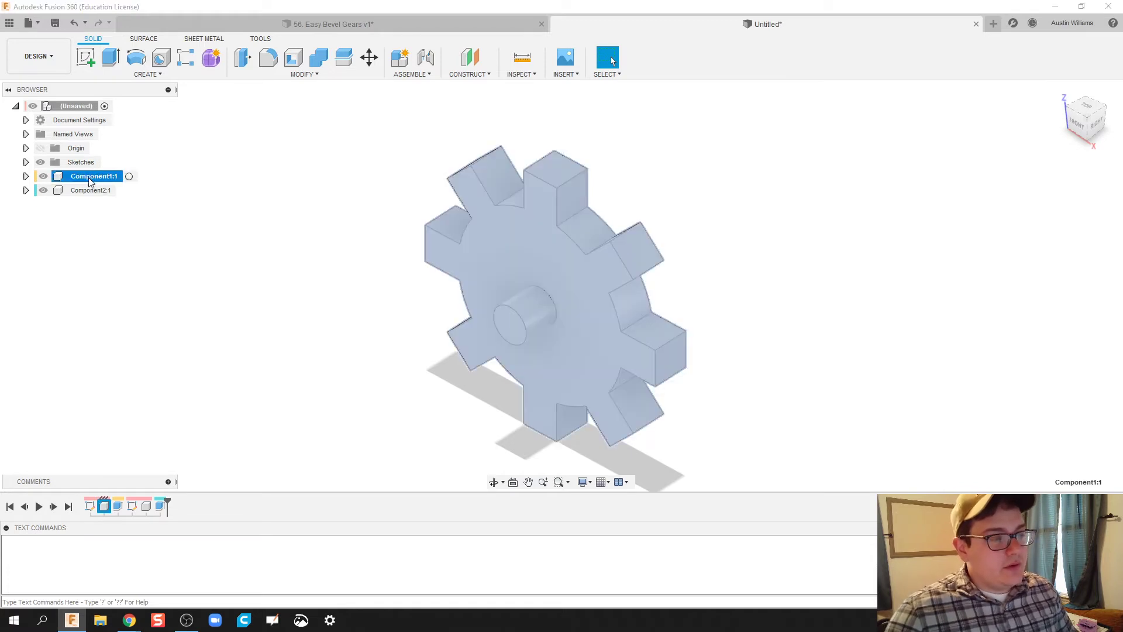
text(Gear)
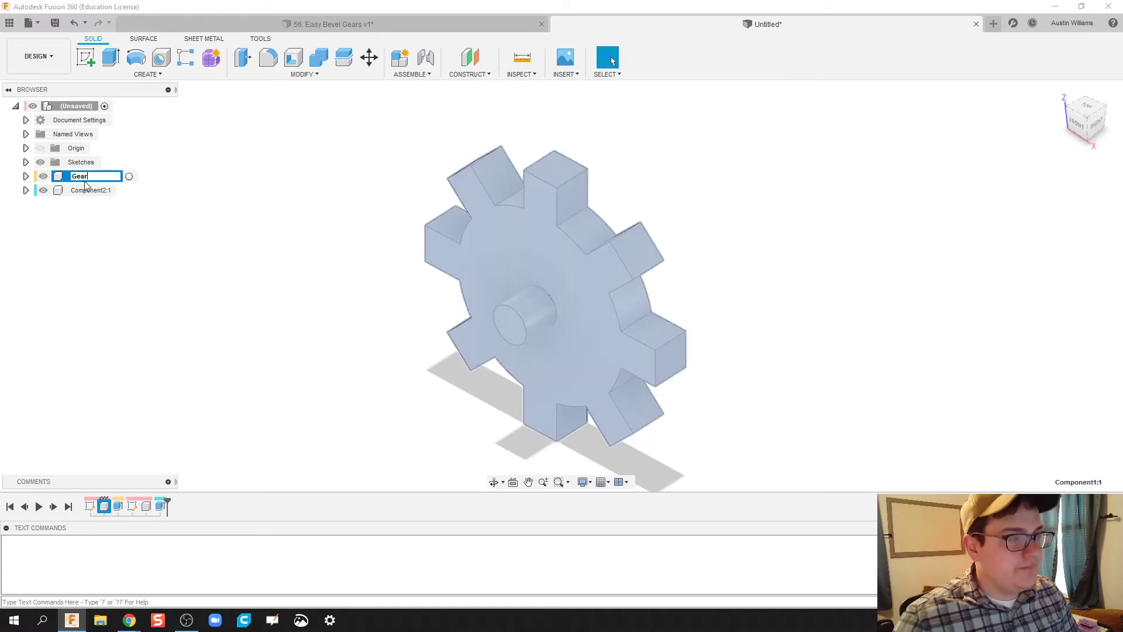
key(Return)
click(85, 190)
double_click(84, 190)
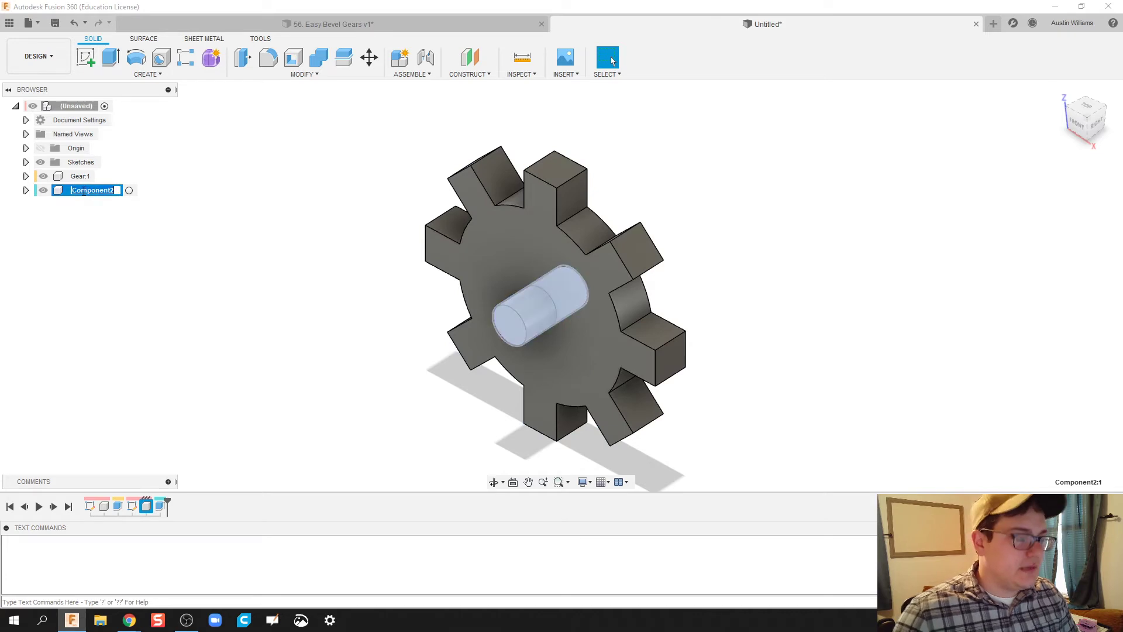
text(Axle)
key(Return)
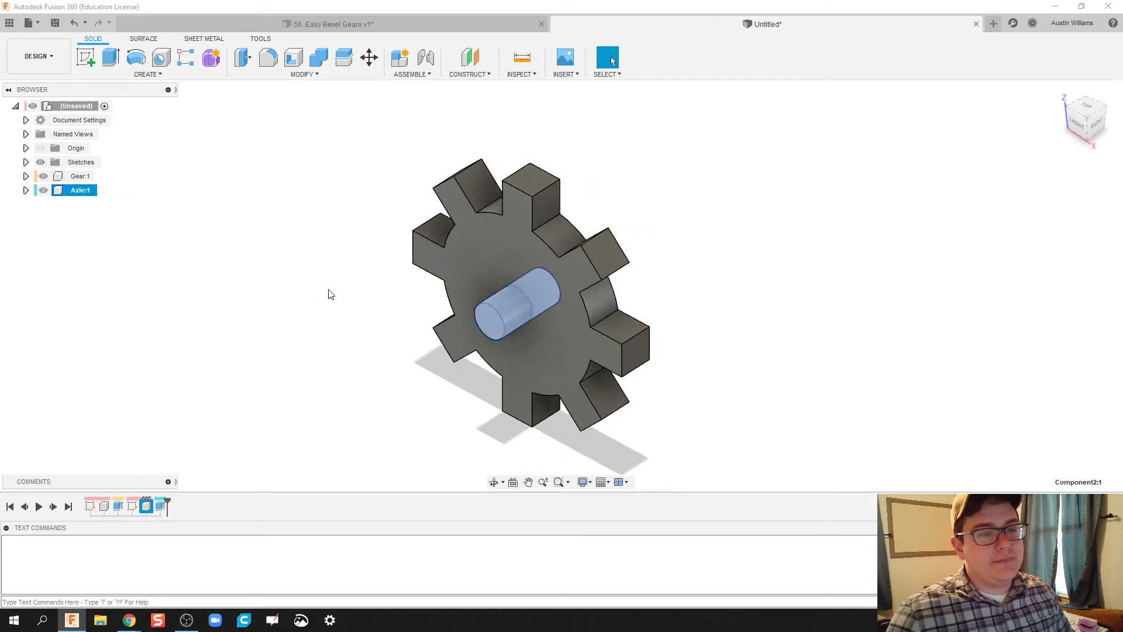
scroll(331, 294, down, 3)
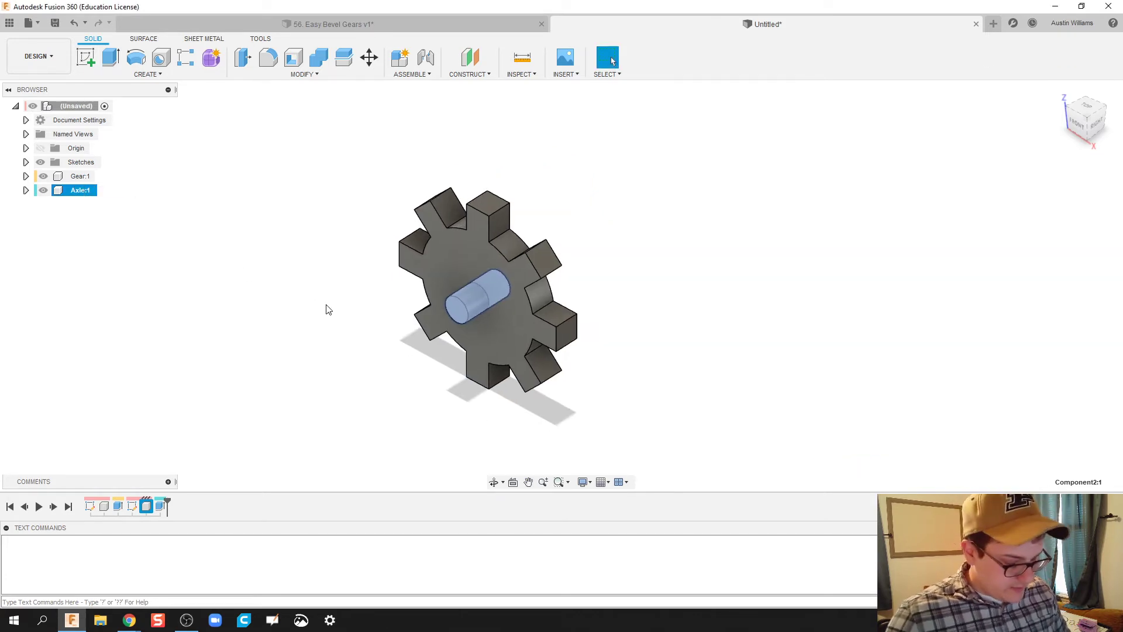
click(358, 313)
shift+middle_drag(323, 307, 326, 266)
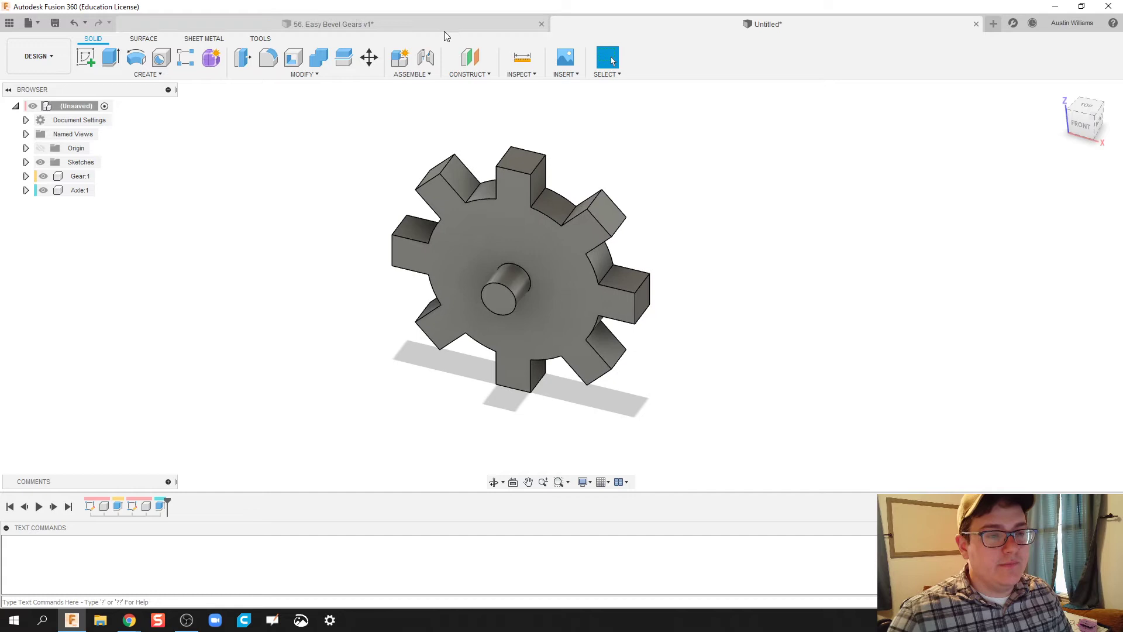
Step: Move/Copy components Gear:1 and Axle:1 with Create Copy enabled
click(369, 57)
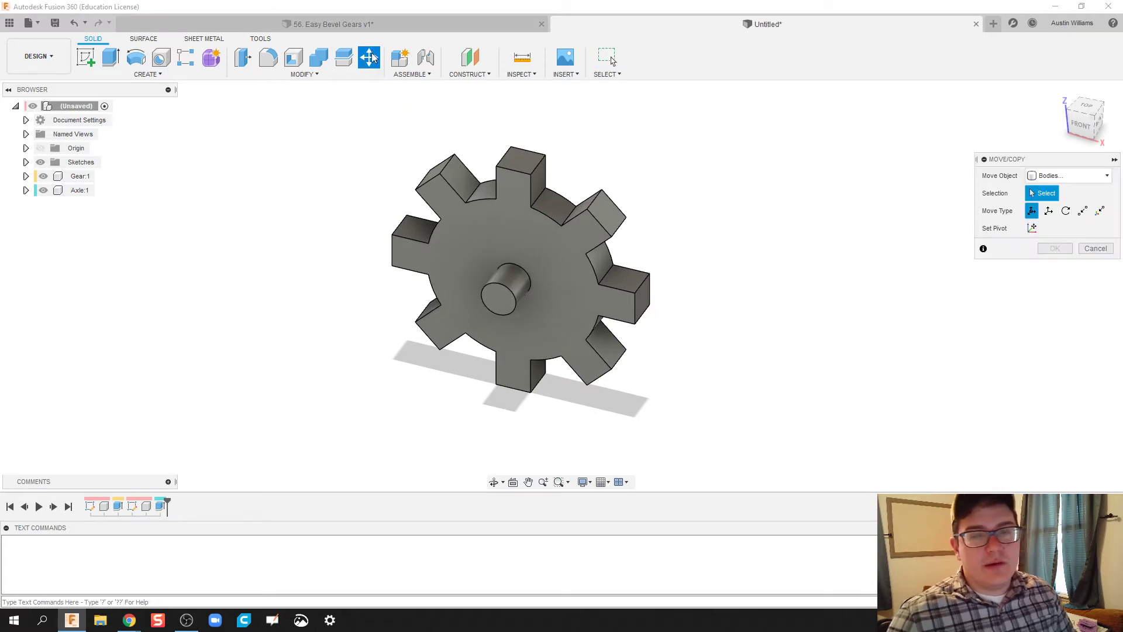
click(1036, 177)
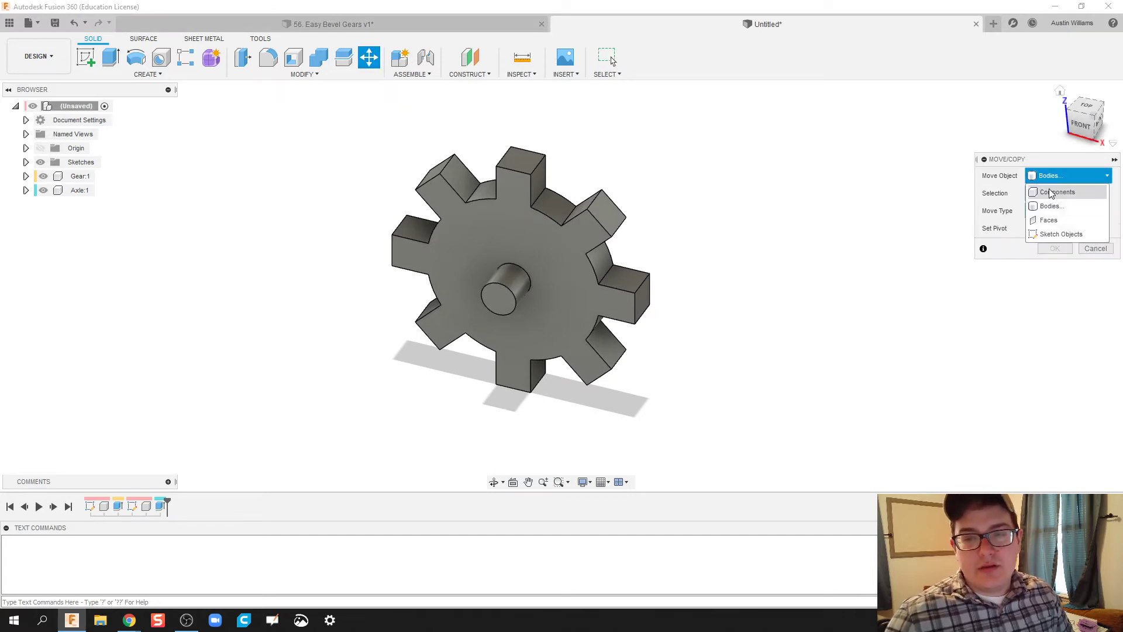
click(1051, 192)
shift+middle_drag(740, 227, 715, 176)
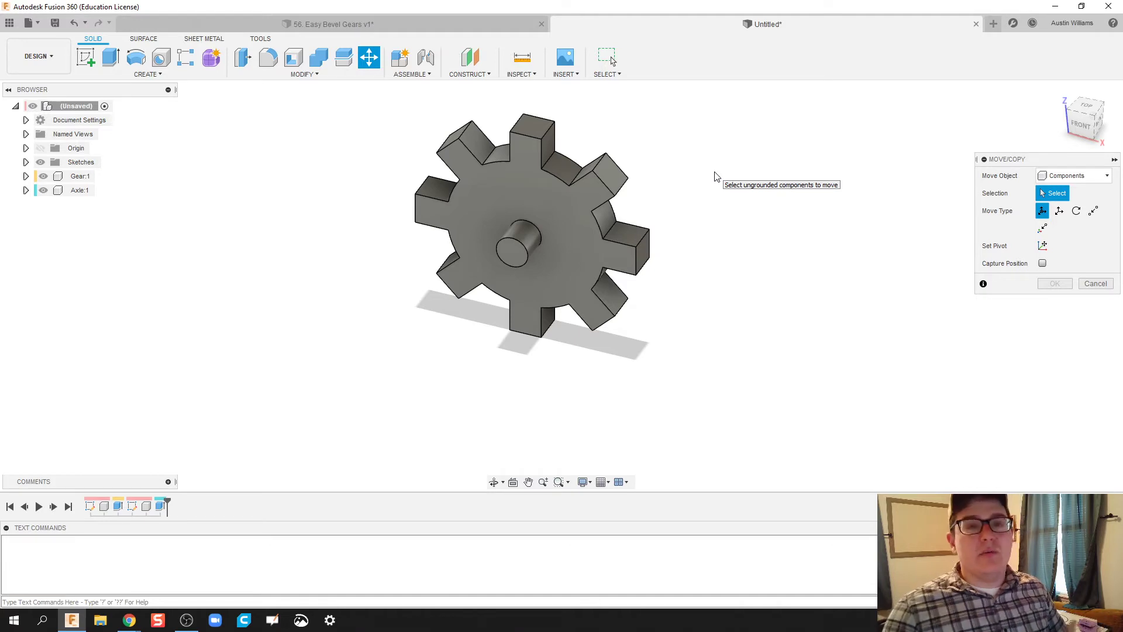
click(498, 237)
click(514, 240)
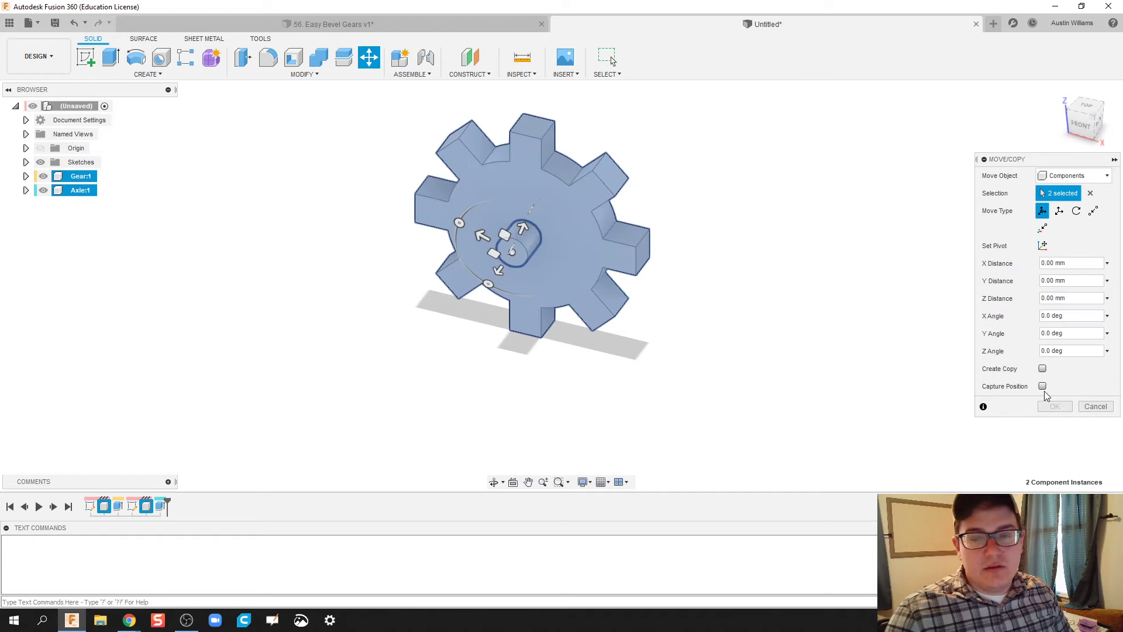
click(1042, 368)
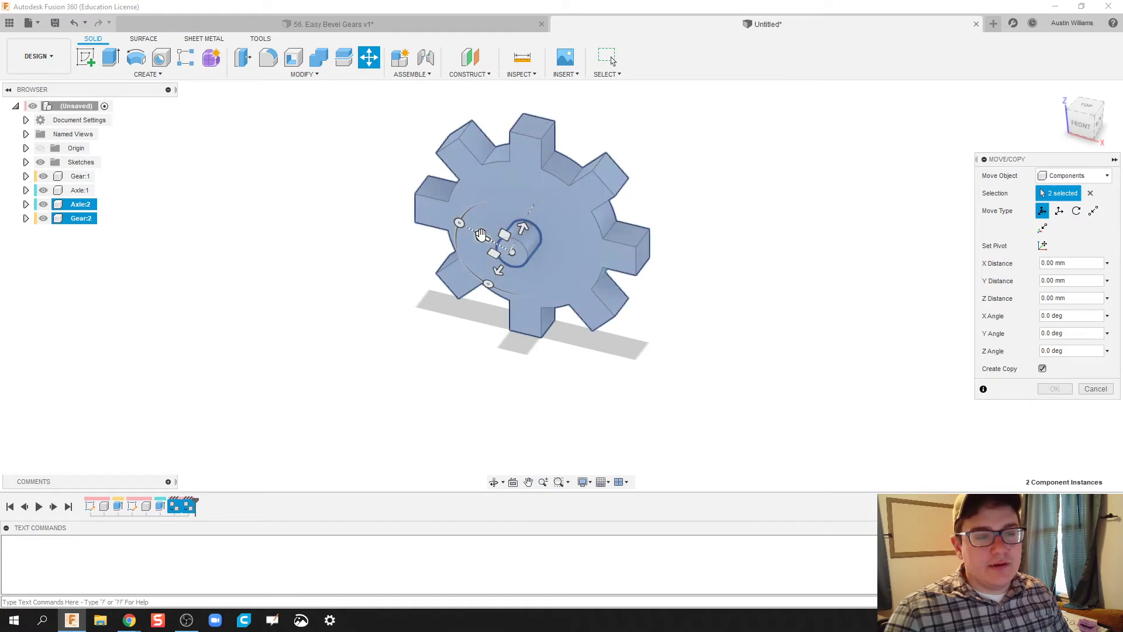
click(520, 243)
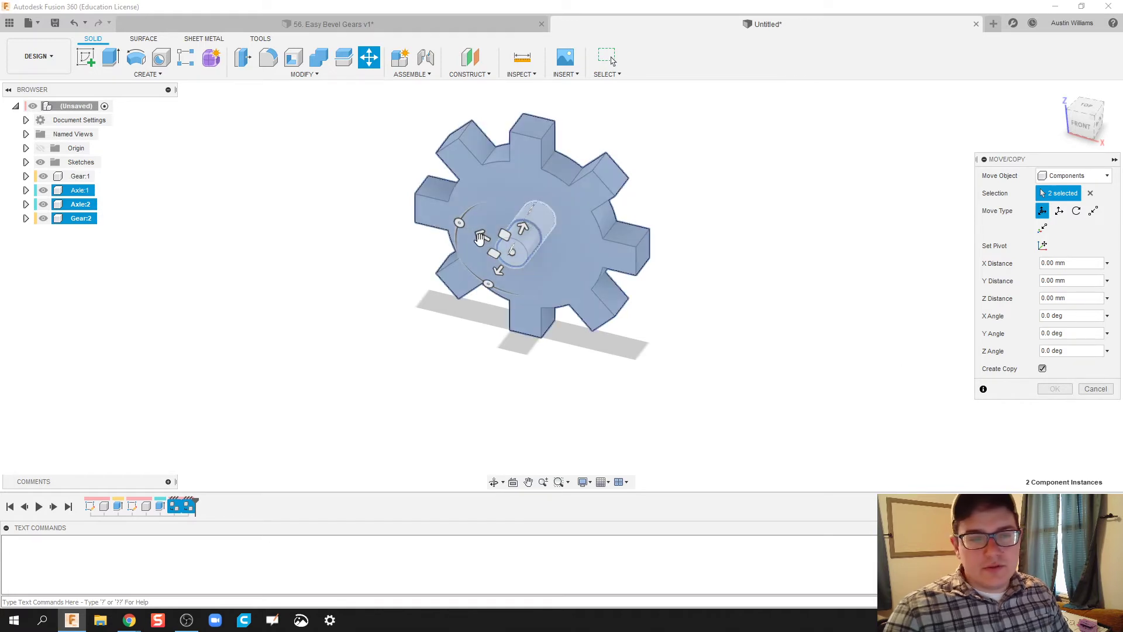
Step: Rotate the copied gear about 90 degrees and slide it away from Gear:1
drag(462, 225, 476, 245)
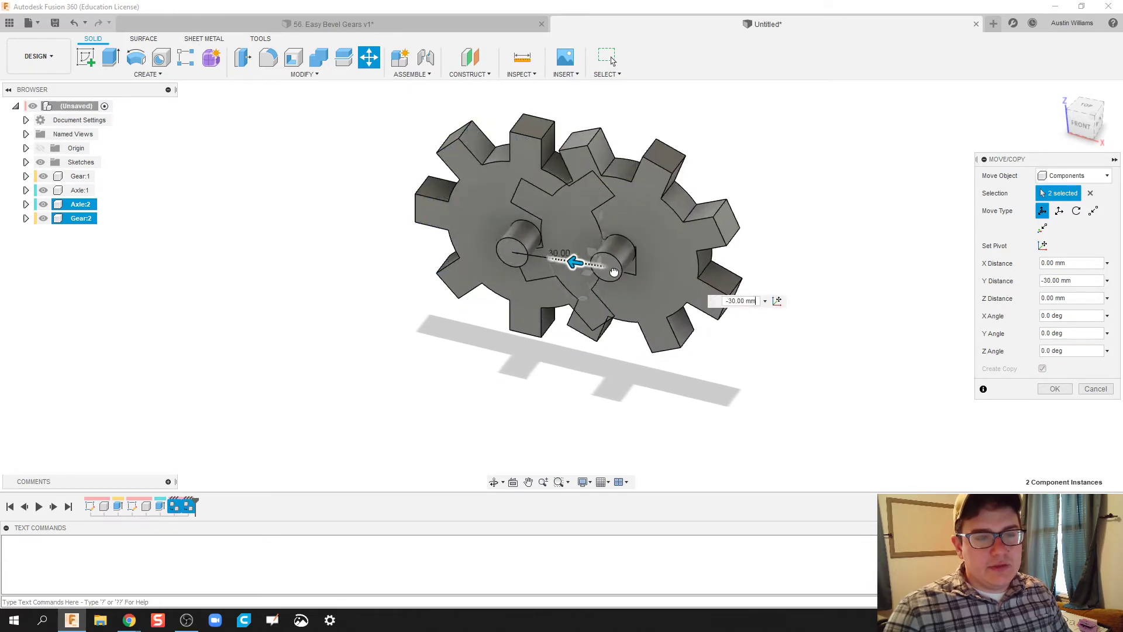
drag(614, 272, 646, 268)
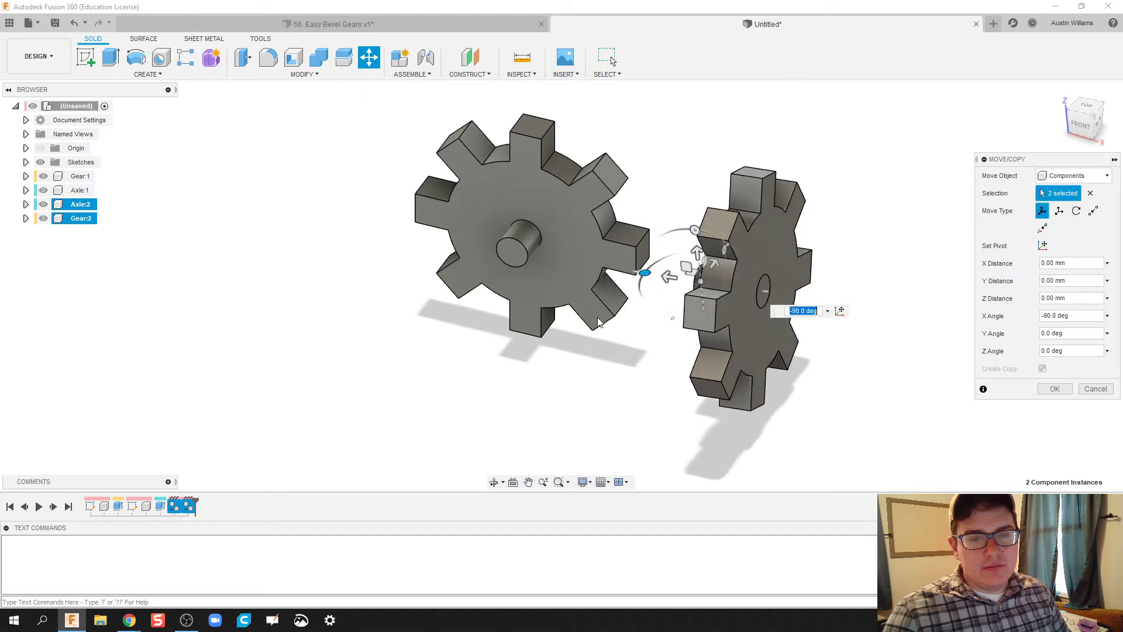
shift+middle_drag(646, 268, 677, 244)
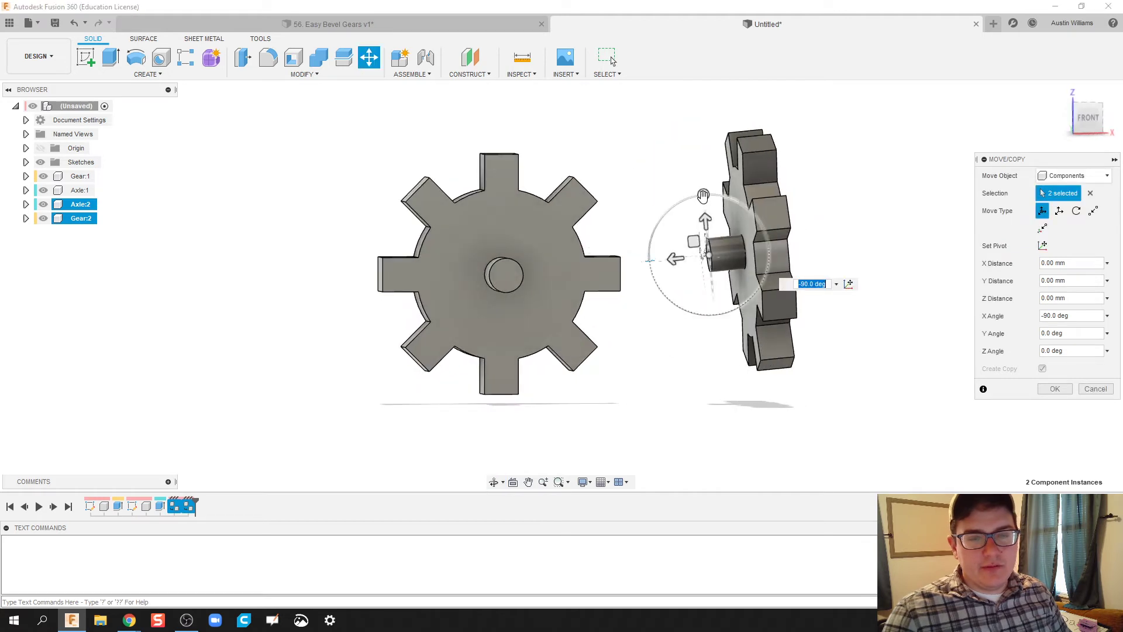
drag(703, 194, 704, 198)
shift+middle_drag(703, 197, 708, 380)
Step: Line the copy up flush beside Gear:1 with interlocking teeth and confirm the move
drag(638, 220, 591, 285)
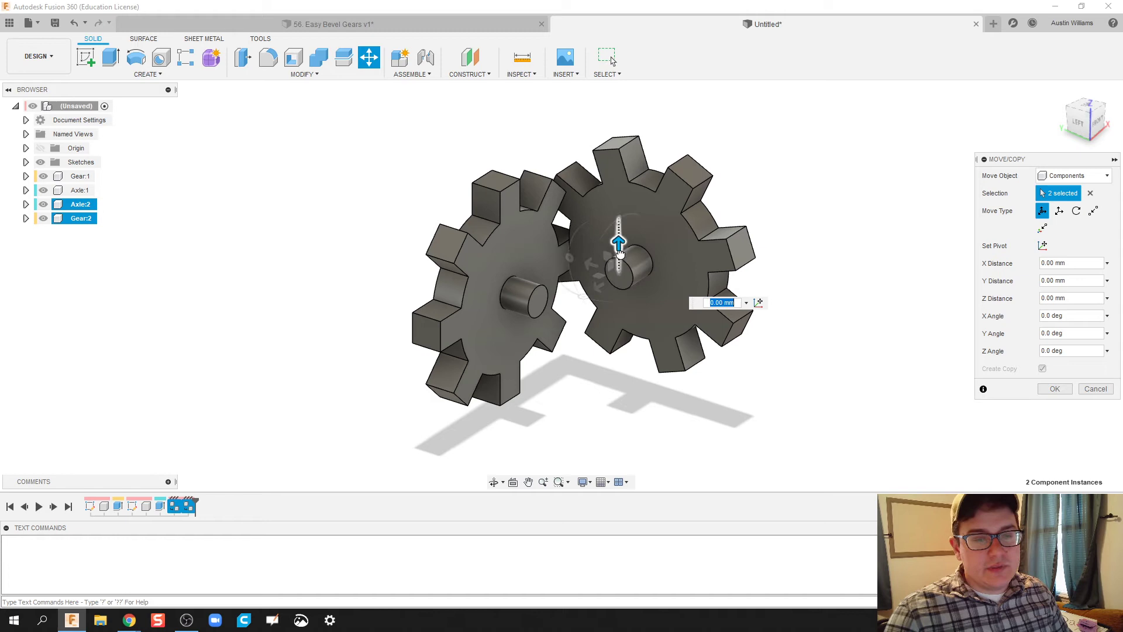
drag(617, 241, 603, 280)
mouse_move(602, 281)
shift+middle_down()
mouse_move(591, 275)
mouse_move(596, 264)
mouse_move(549, 243)
mouse_move(566, 288)
mouse_move(617, 295)
shift+middle_up()
drag(614, 305, 602, 313)
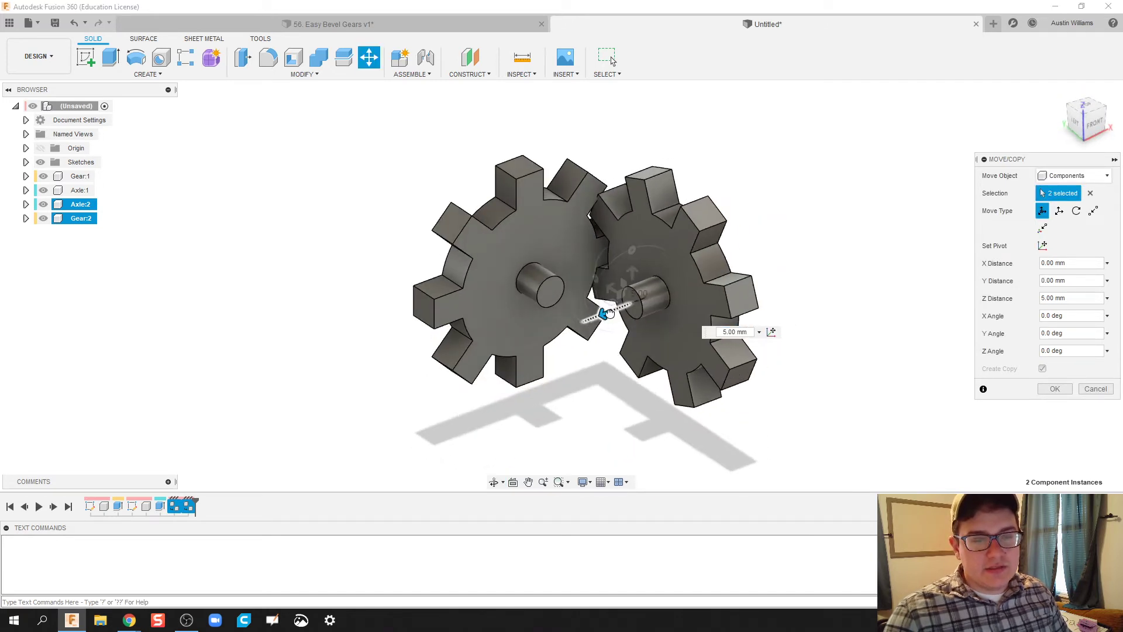
mouse_move(862, 279)
shift+middle_down()
mouse_move(784, 275)
mouse_move(842, 264)
mouse_move(864, 268)
mouse_move(856, 284)
shift+middle_up()
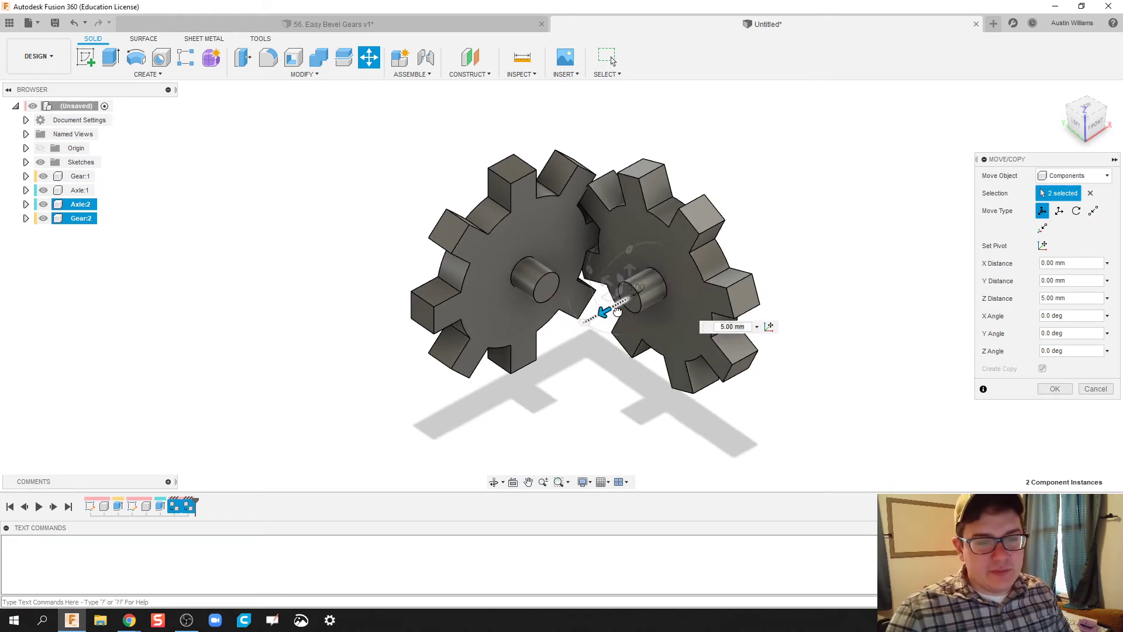
drag(604, 312, 618, 304)
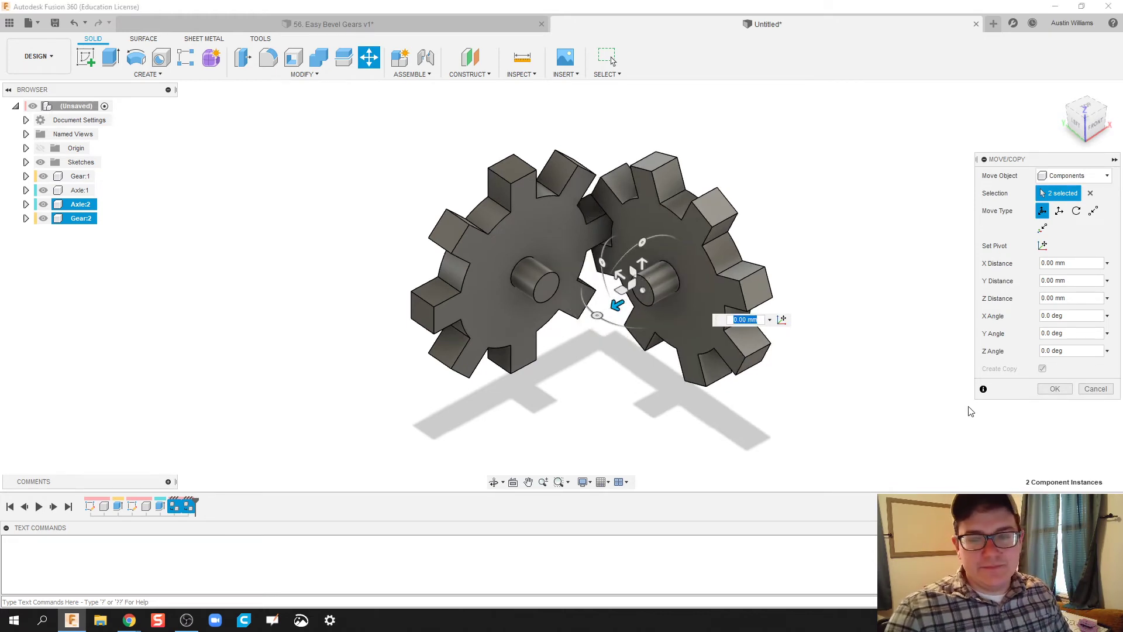
click(1054, 389)
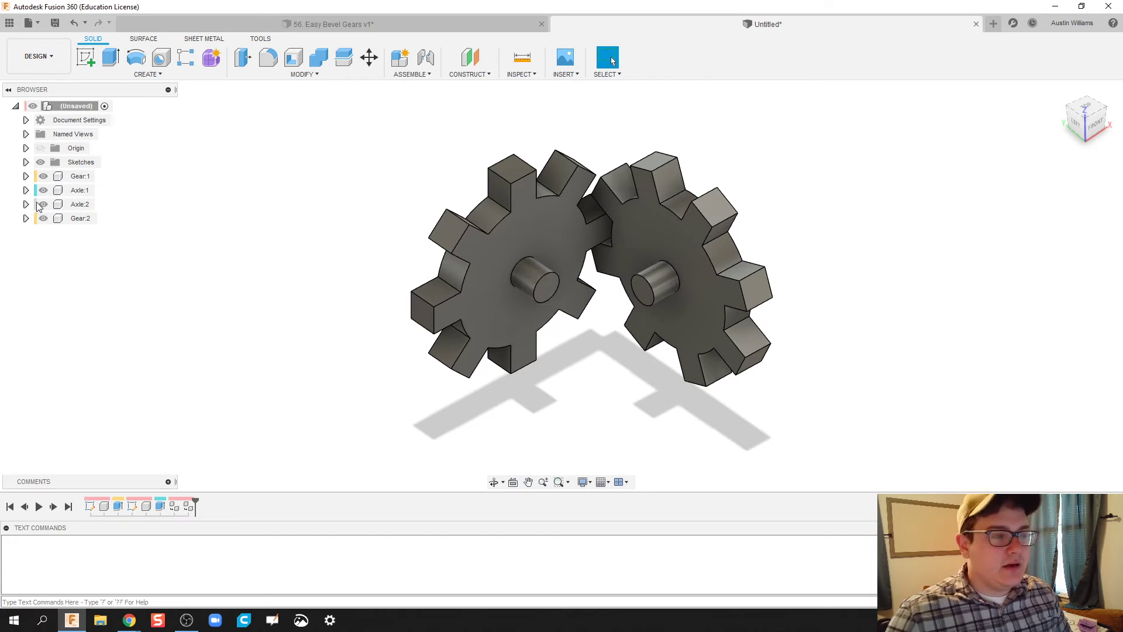
Step: Ground Axle:1 and Axle:2 from their browser context menus
right_click(58, 191)
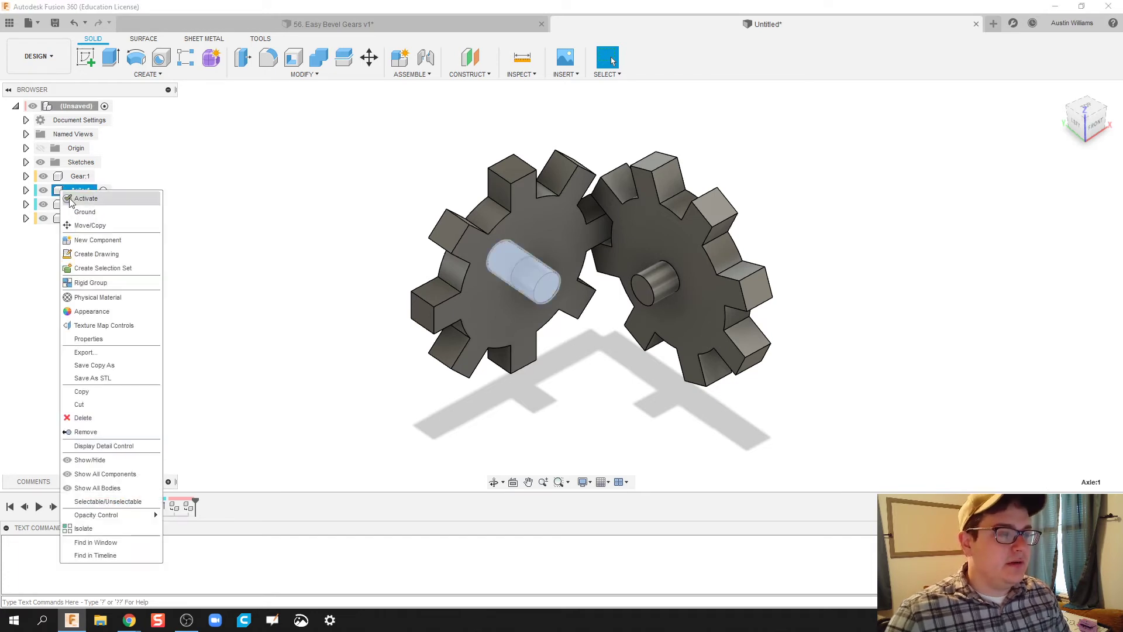
click(91, 212)
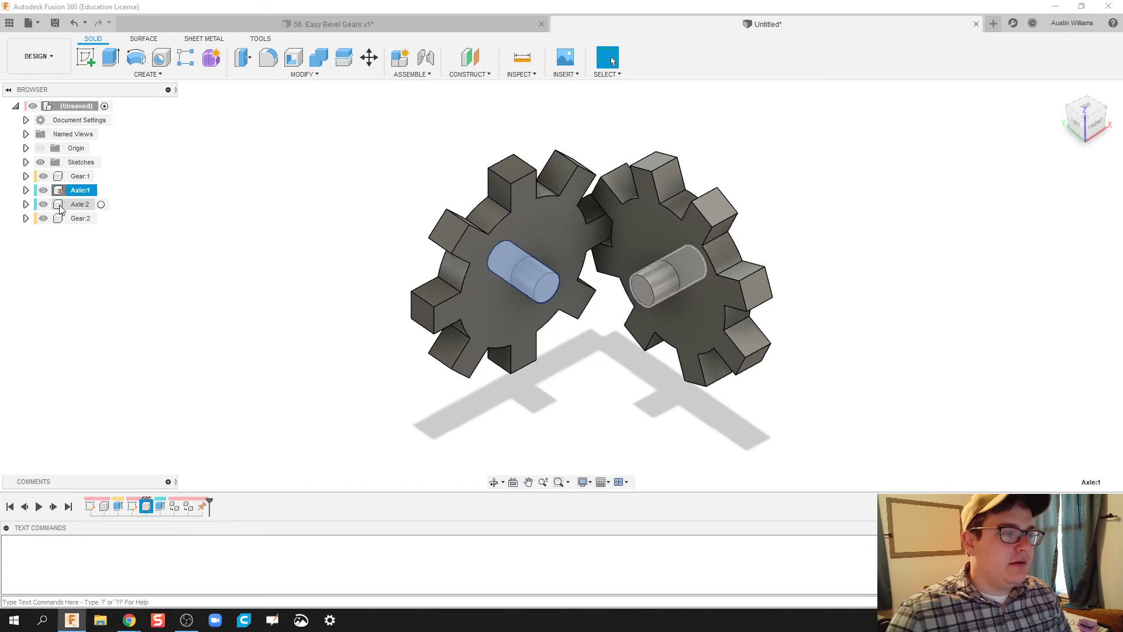
right_click(76, 204)
click(84, 230)
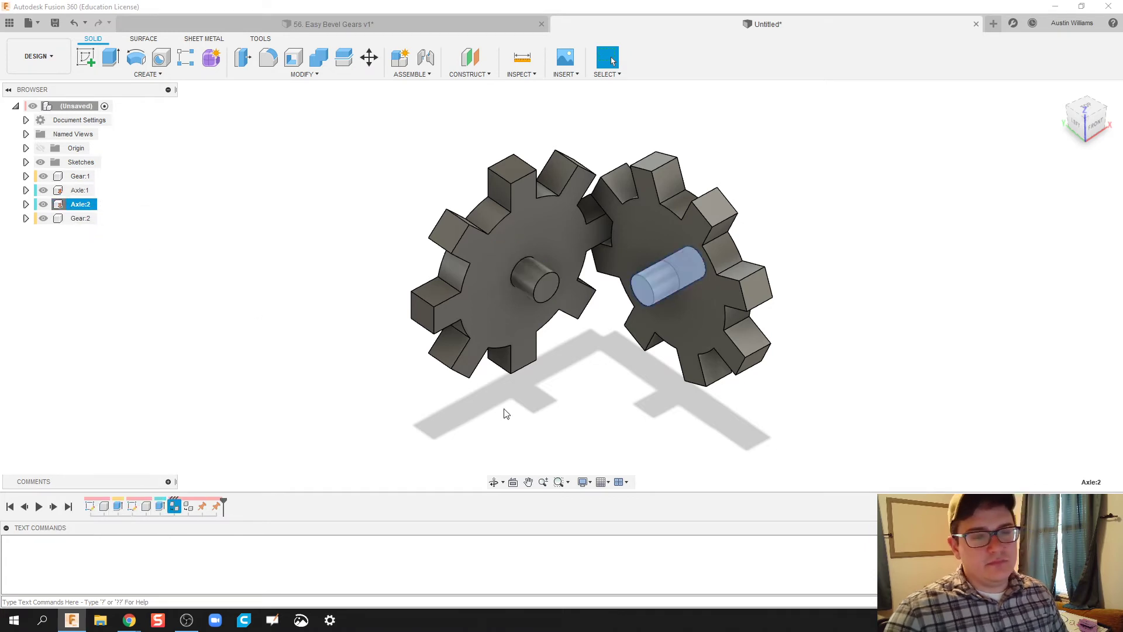
key(Escape)
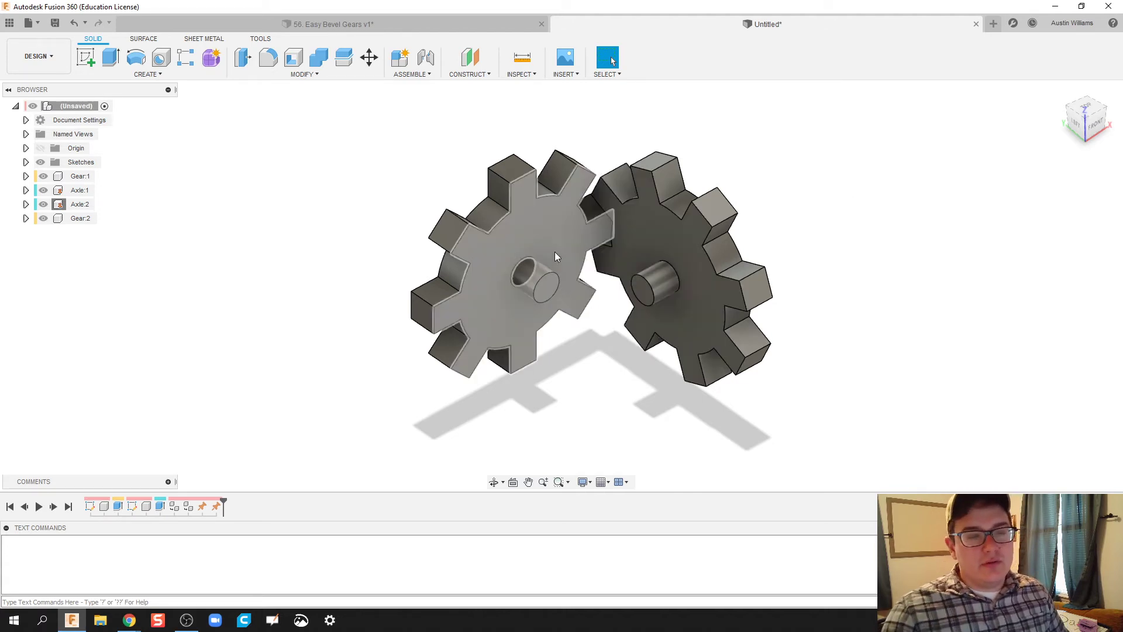
Step: Drag Gear:1 left and Gear:2 right off their axles, Capture Position, then start a Joint
drag(556, 247, 264, 231)
drag(638, 231, 874, 213)
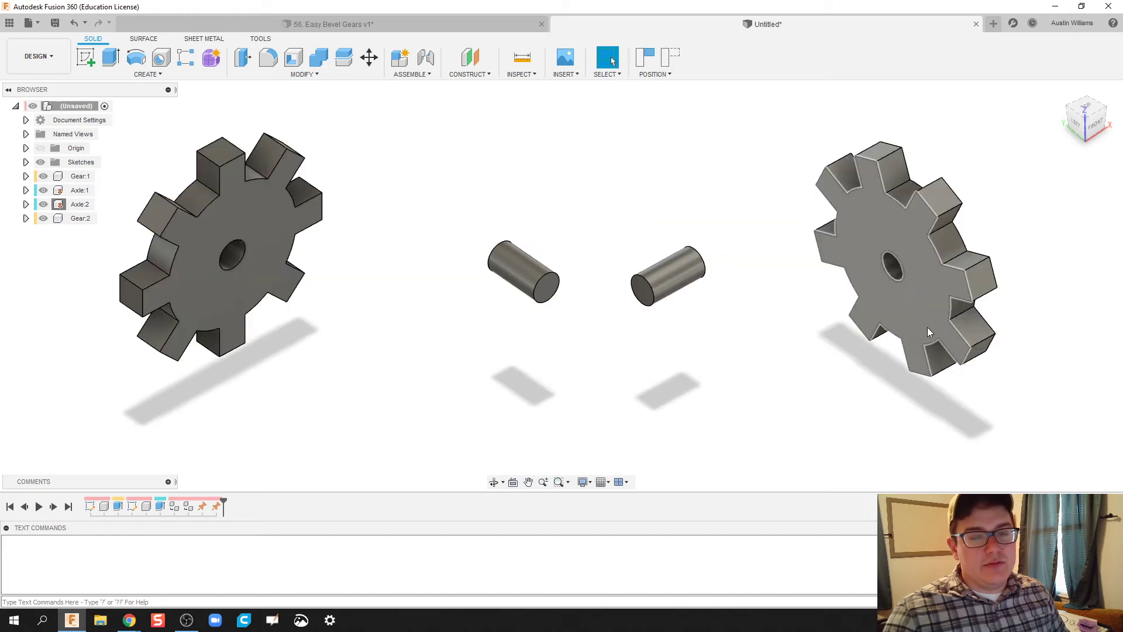
drag(570, 417, 502, 414)
key(Escape)
drag(162, 257, 419, 248)
drag(836, 288, 696, 283)
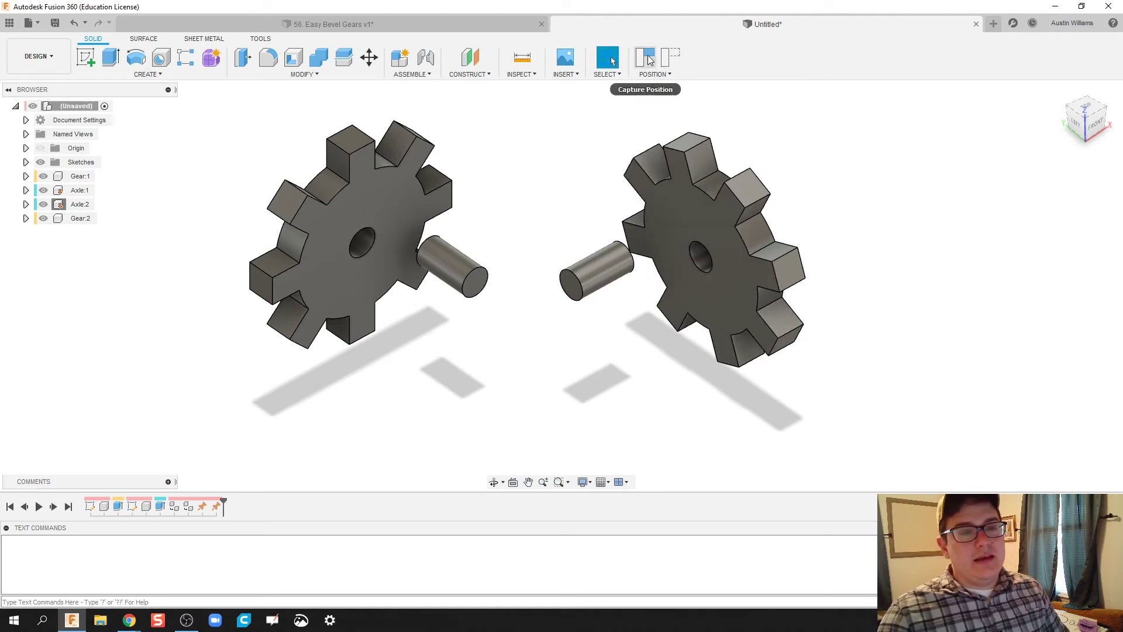
click(647, 59)
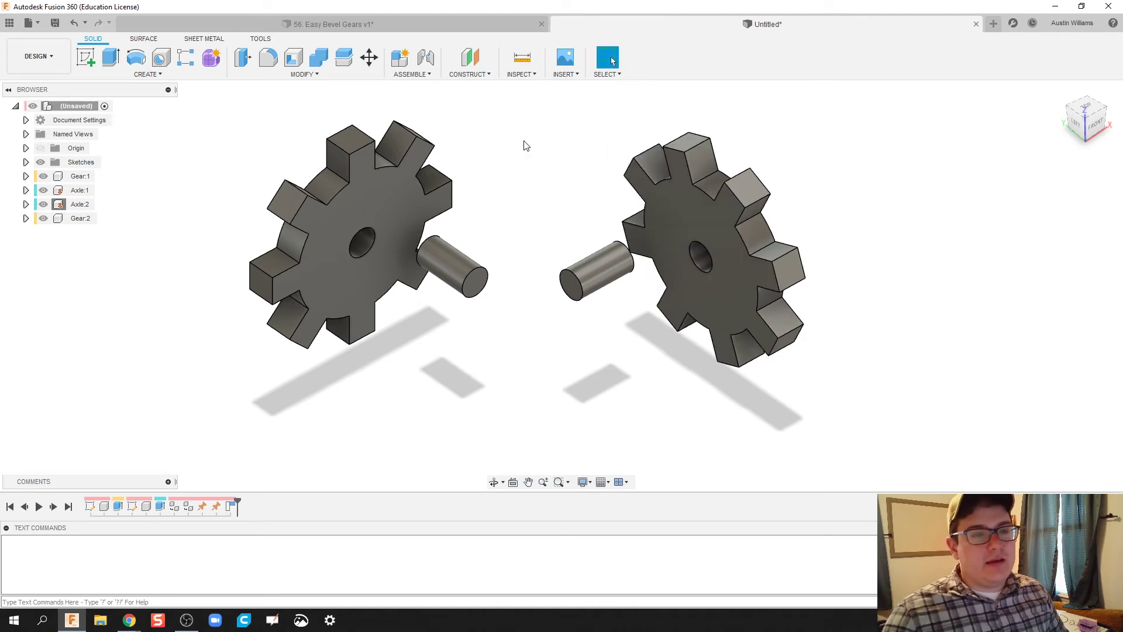
click(426, 57)
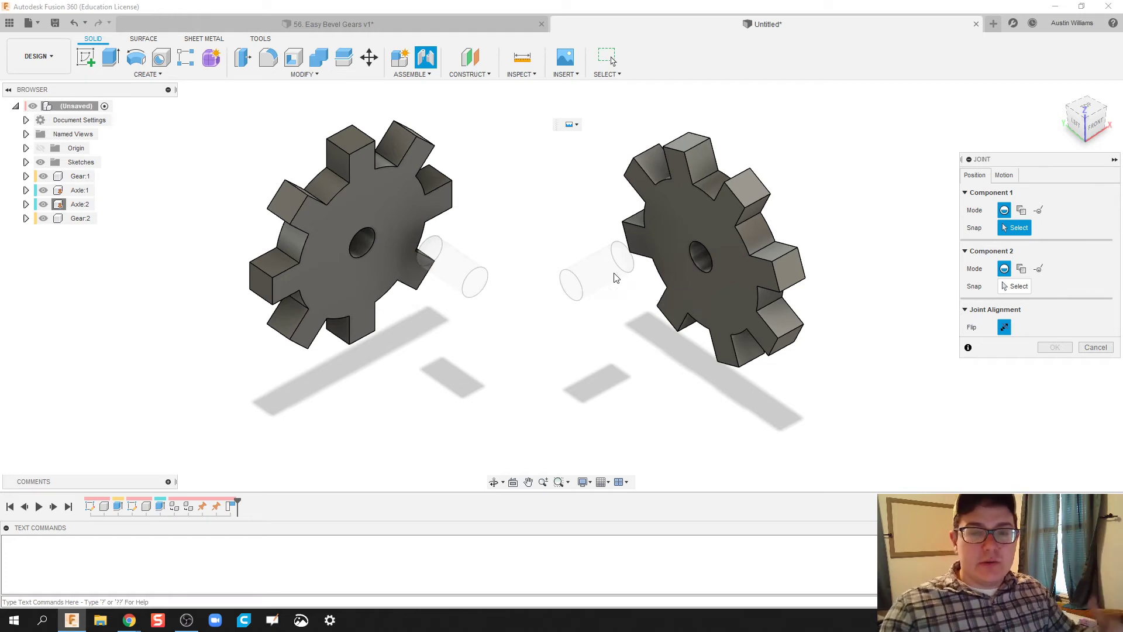
Step: Join Gear:1's bore to Axle:1's end with a Revolute joint rotating about Z
click(1004, 175)
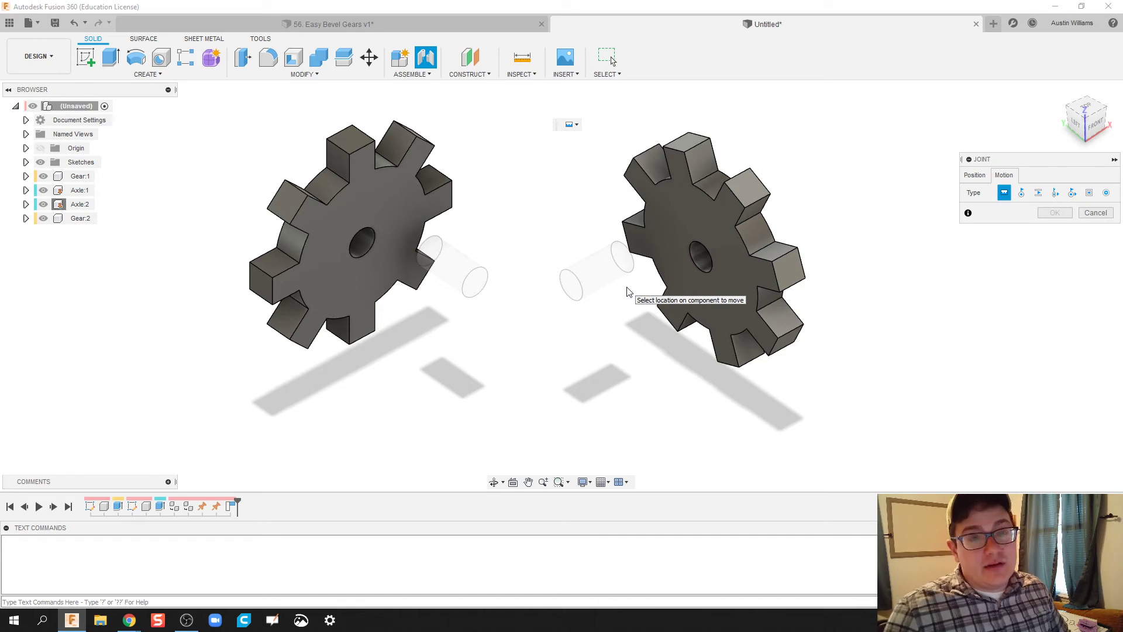
click(974, 175)
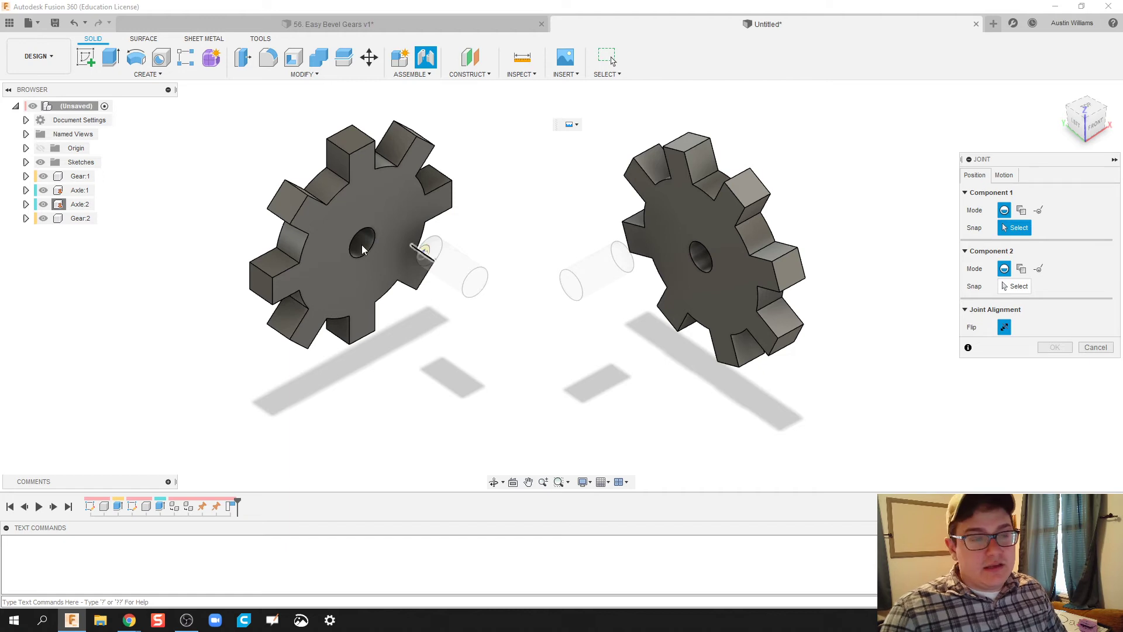
scroll(360, 241, up, 2)
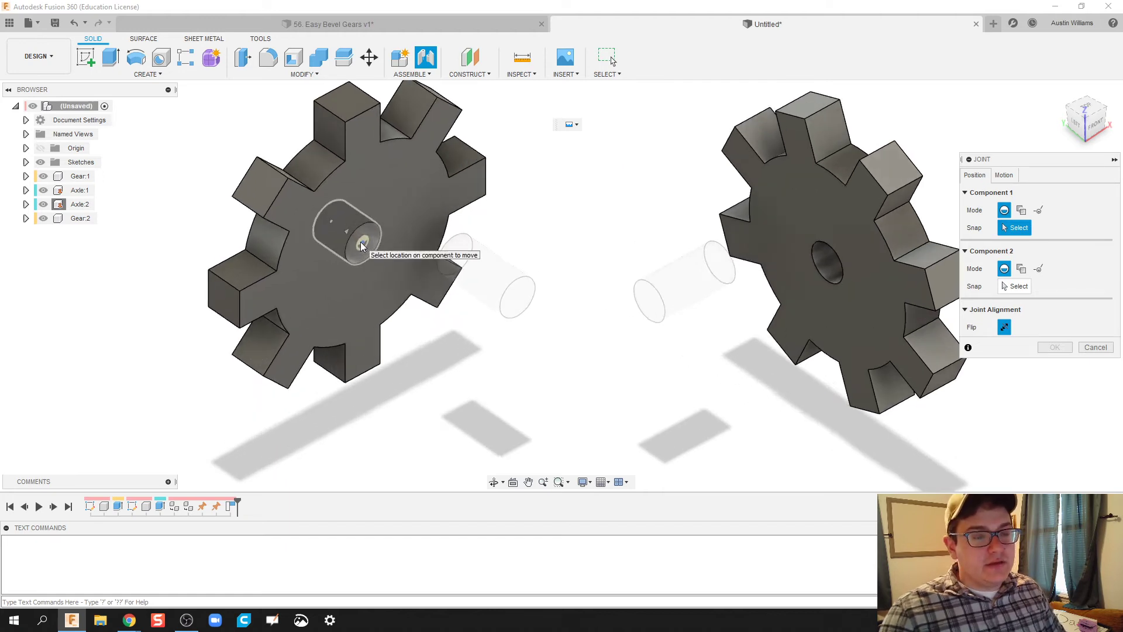
click(362, 242)
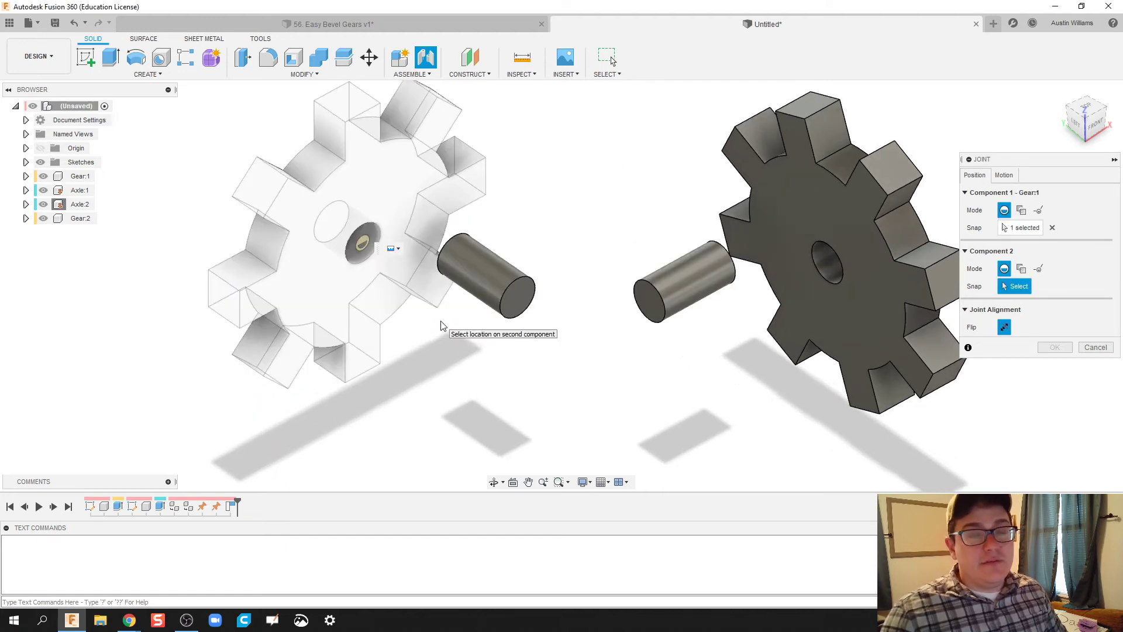
click(485, 275)
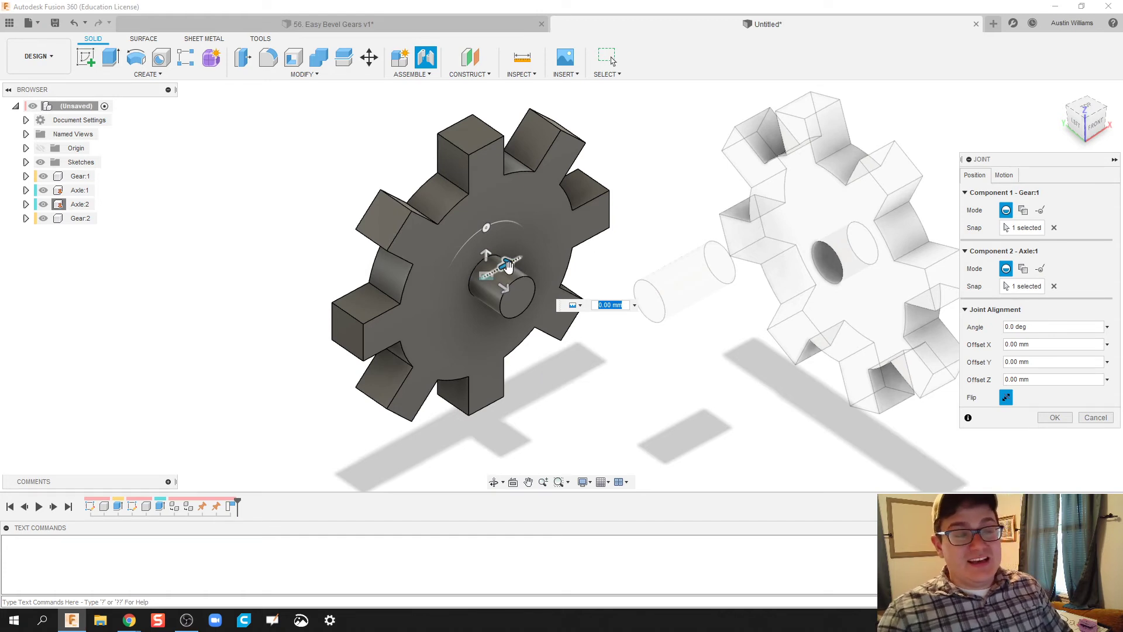
click(1007, 177)
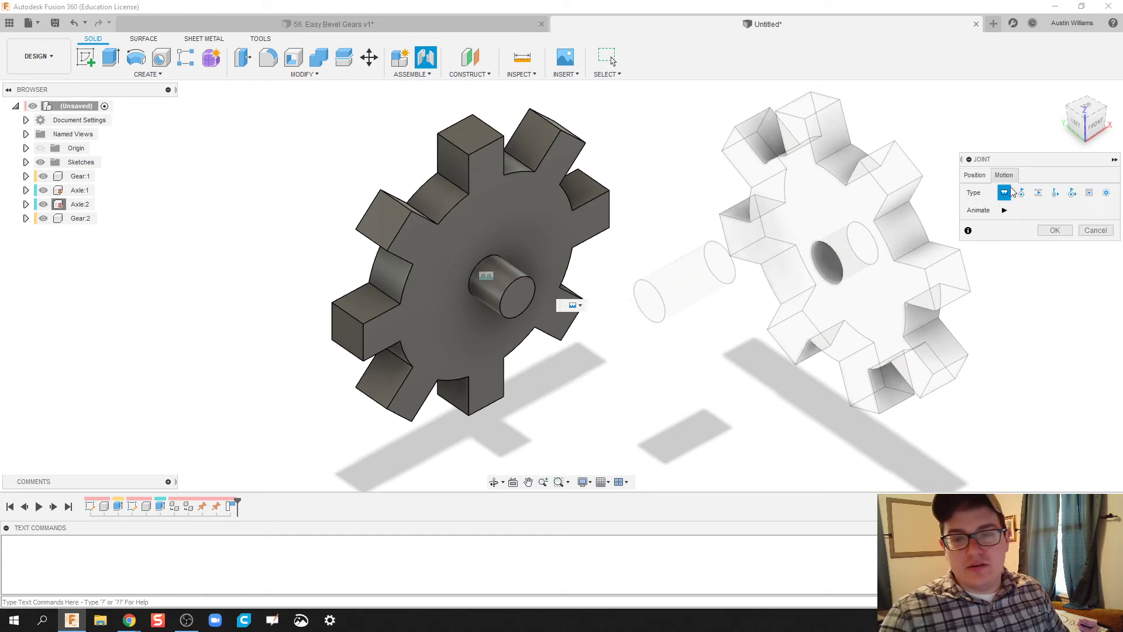
click(1021, 193)
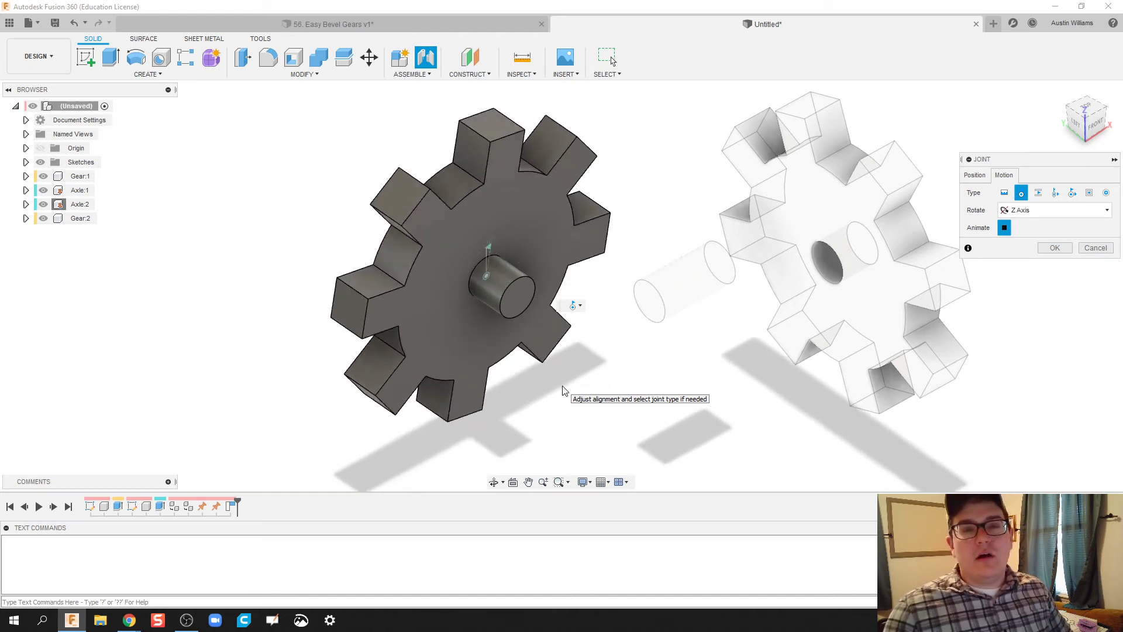
click(1054, 248)
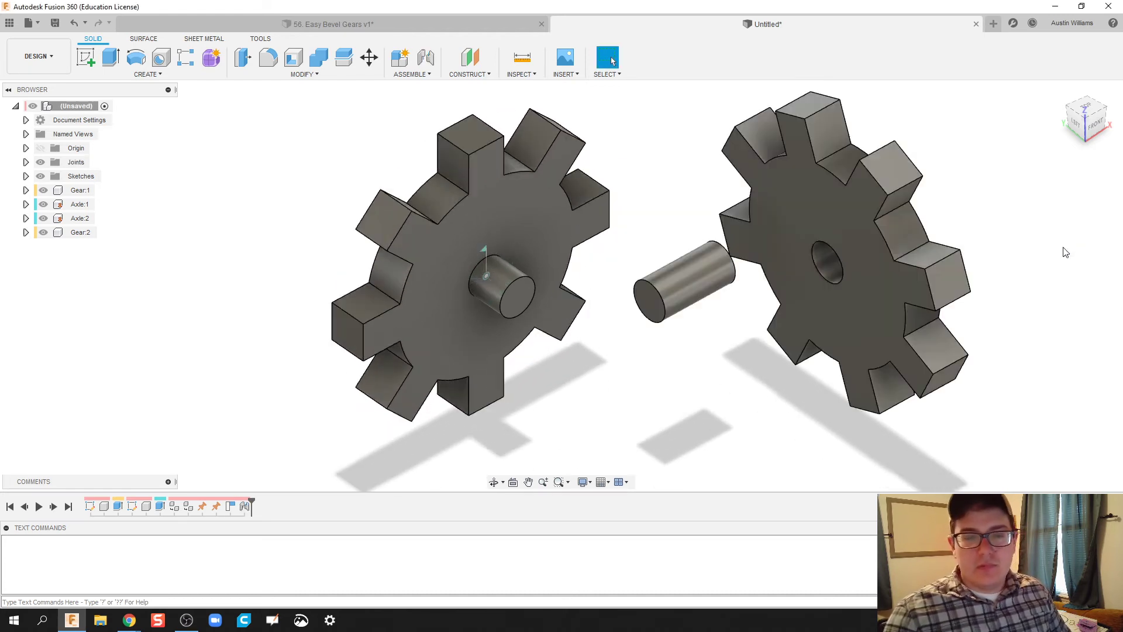
Step: Create a second joint seating Gear:2's bore onto the end of Axle:2
click(426, 57)
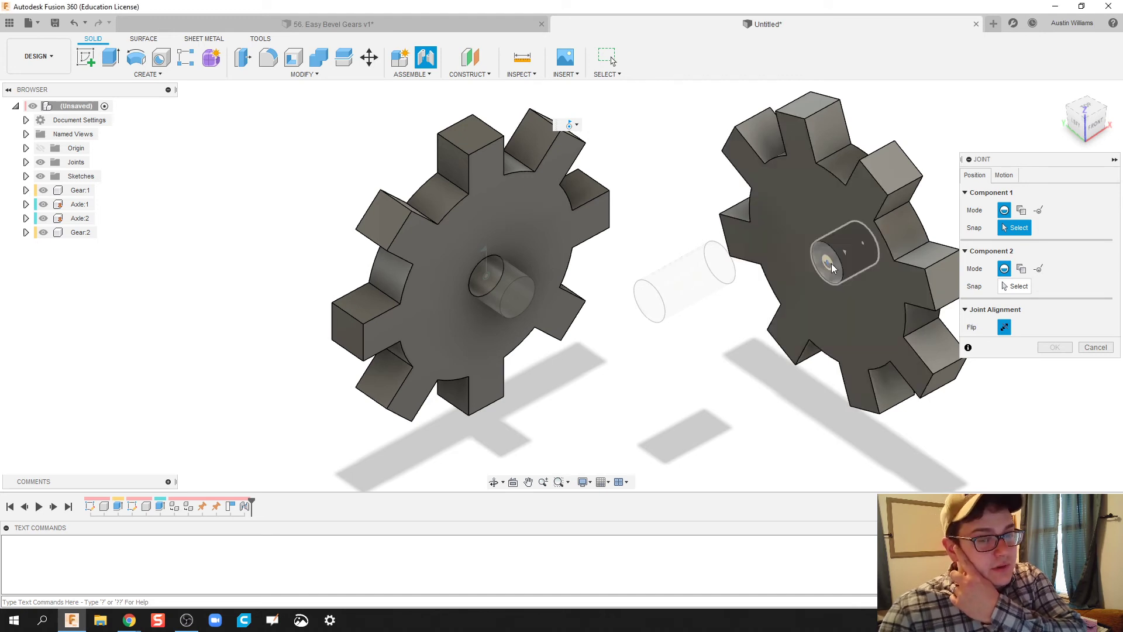
click(832, 267)
click(685, 287)
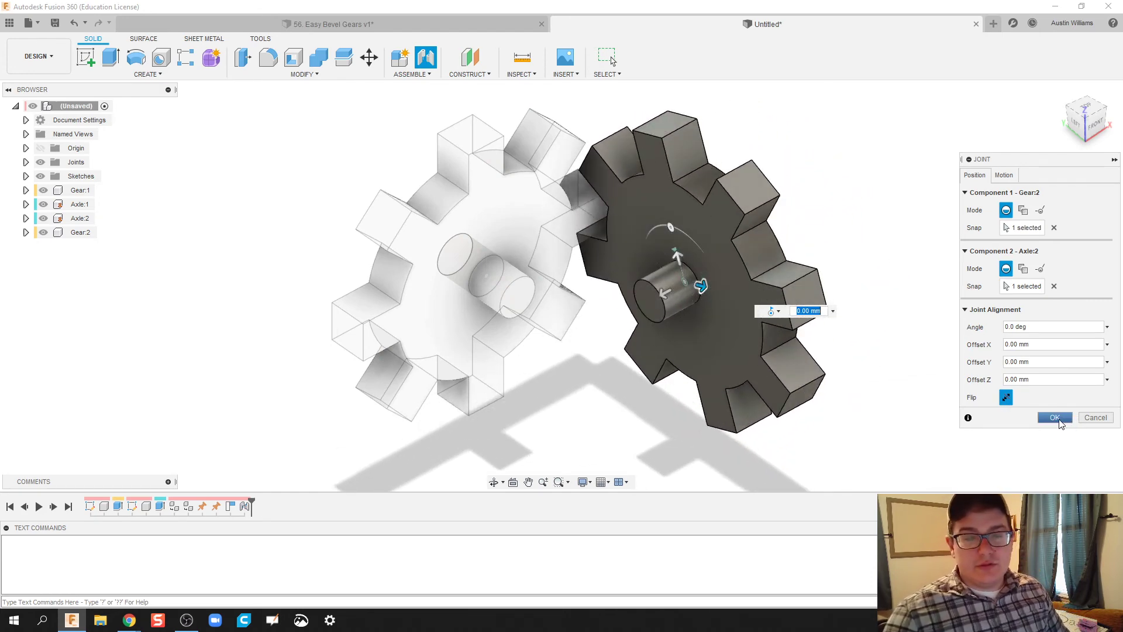
click(1055, 417)
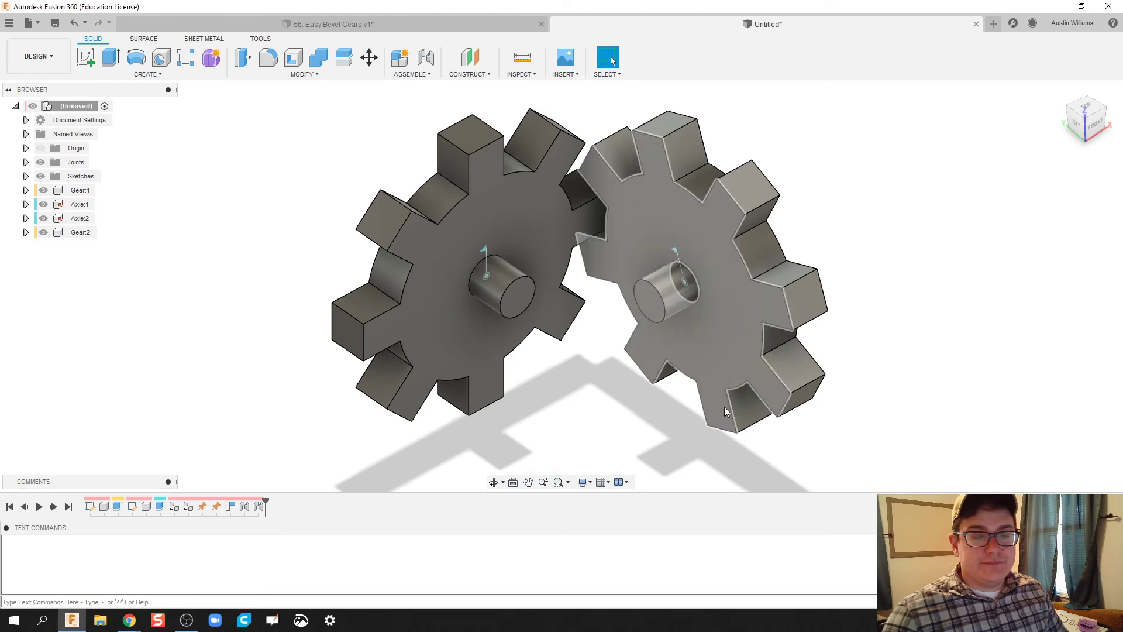
Step: Drag both gears to test how they rotate on their axles
drag(725, 412, 690, 350)
drag(576, 328, 600, 187)
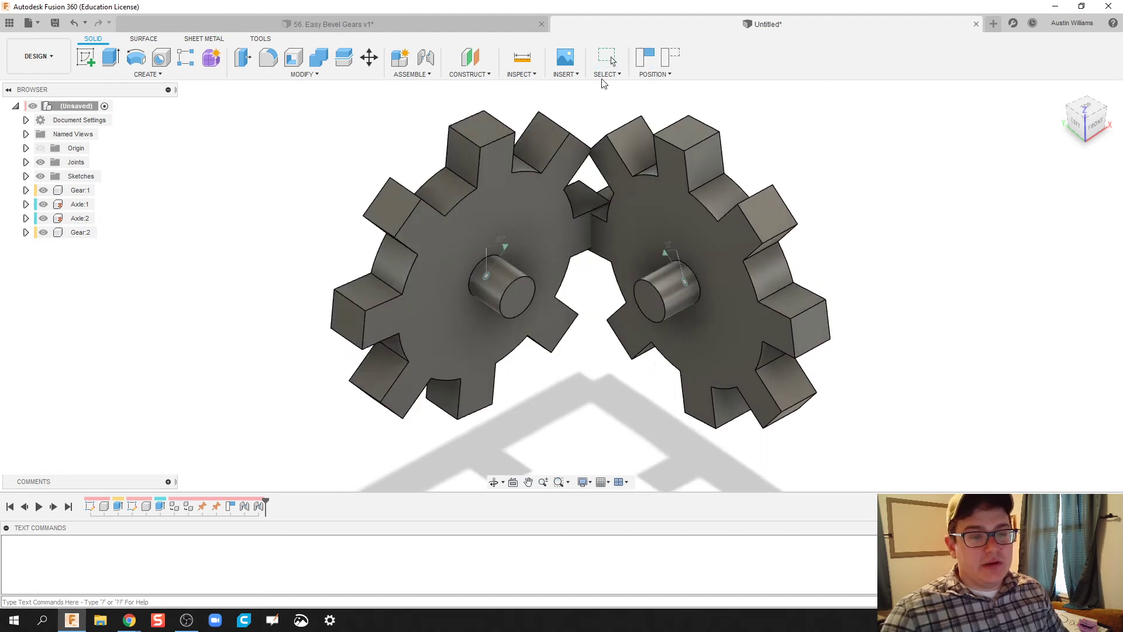
drag(604, 84, 524, 217)
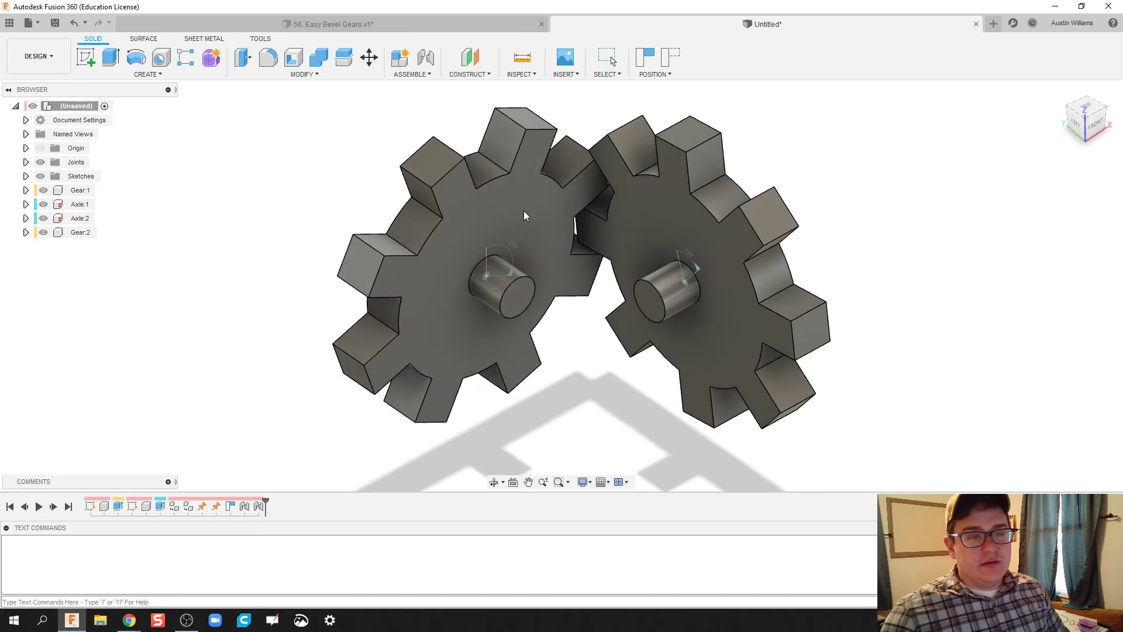
key(Escape)
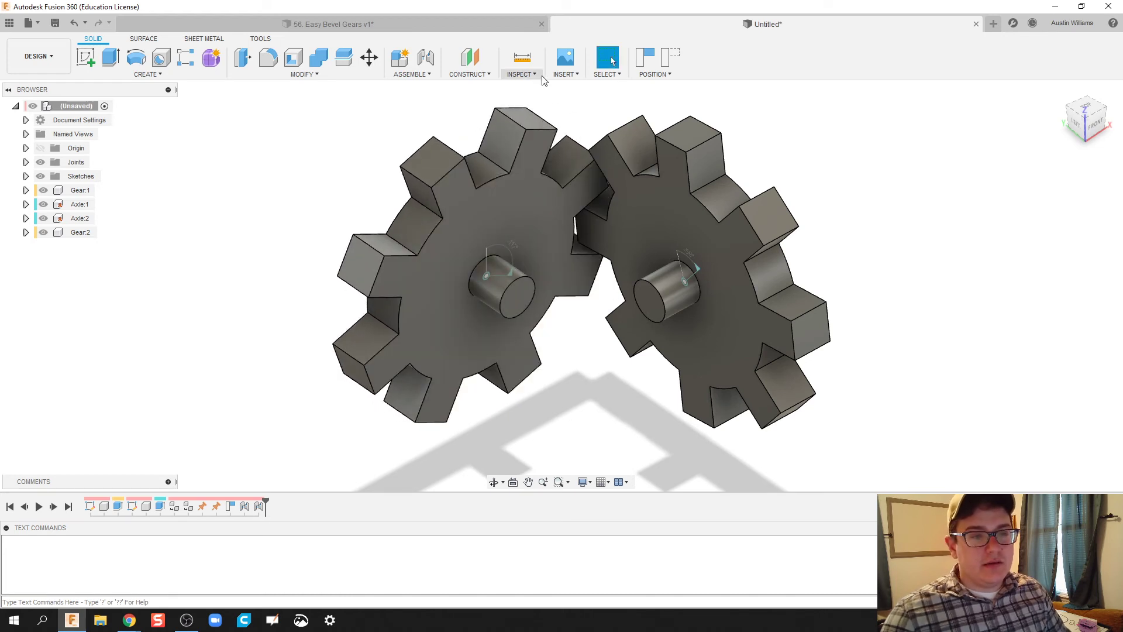
Step: Enable contact sets and set the browser's contact entry to all components
click(425, 77)
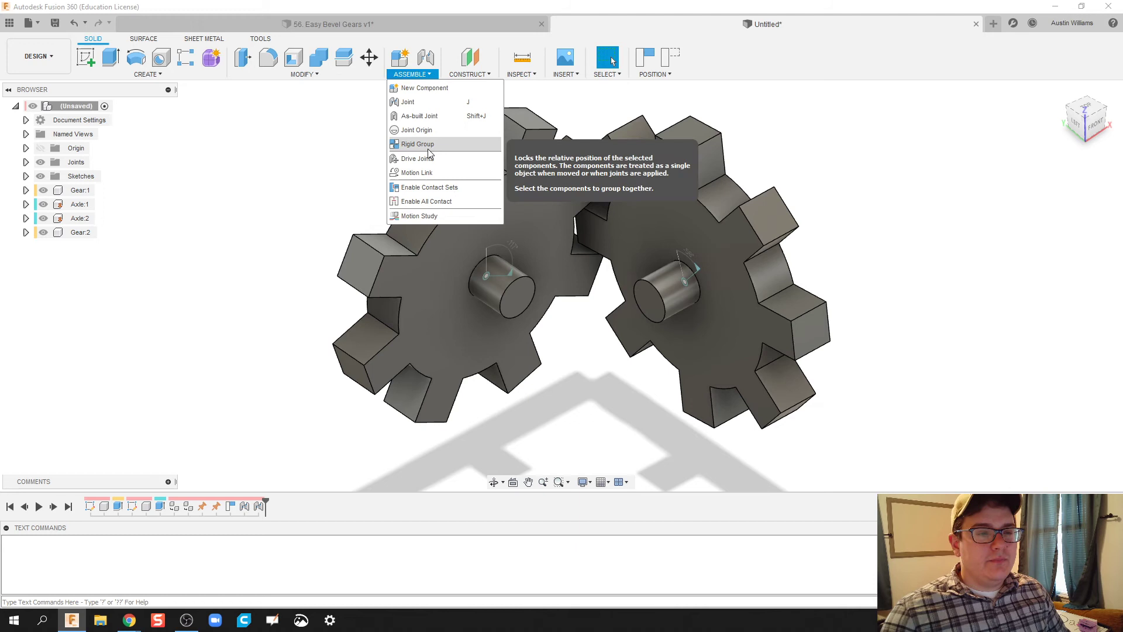
click(441, 187)
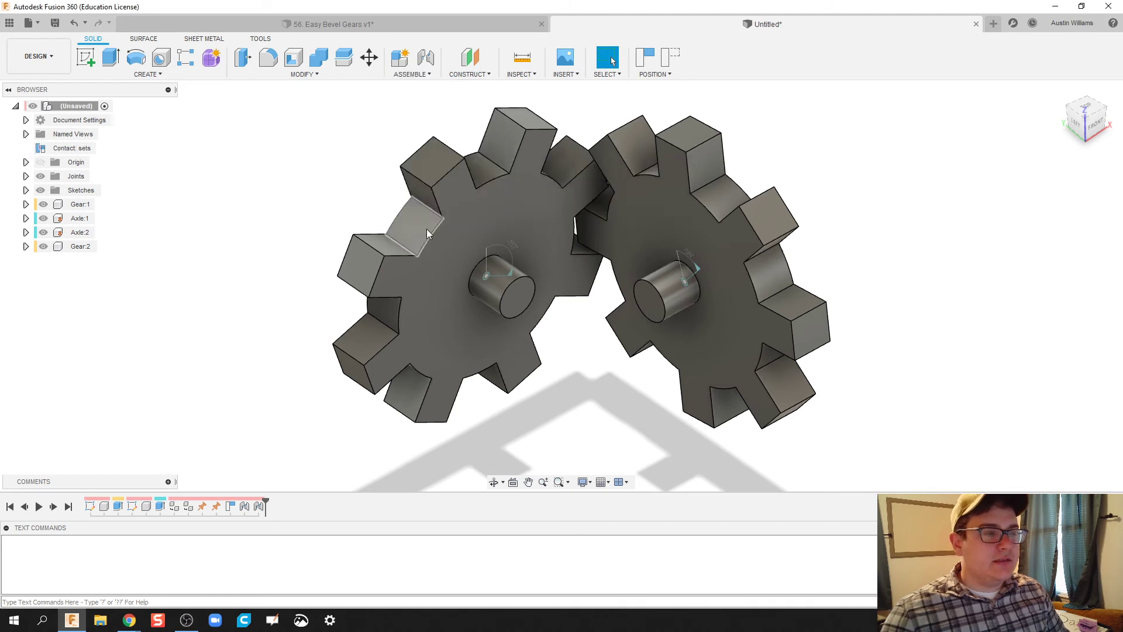
right_click(58, 152)
click(121, 183)
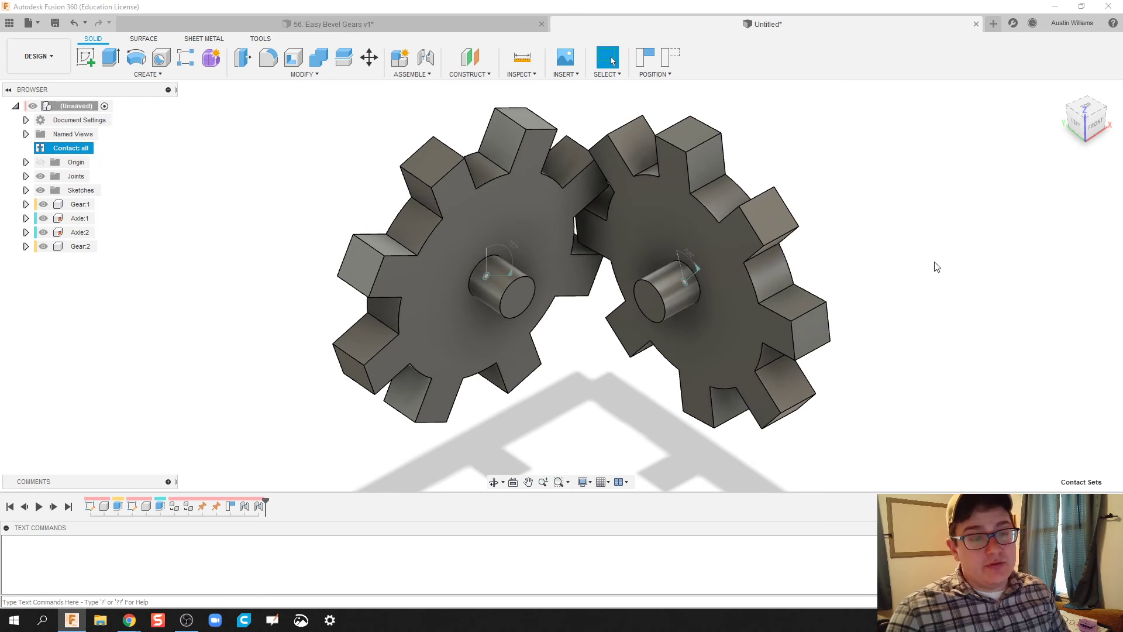
Step: Drag the left gear's teeth so it drives the meshed right gear to new angles
shift+middle_drag(936, 267, 376, 193)
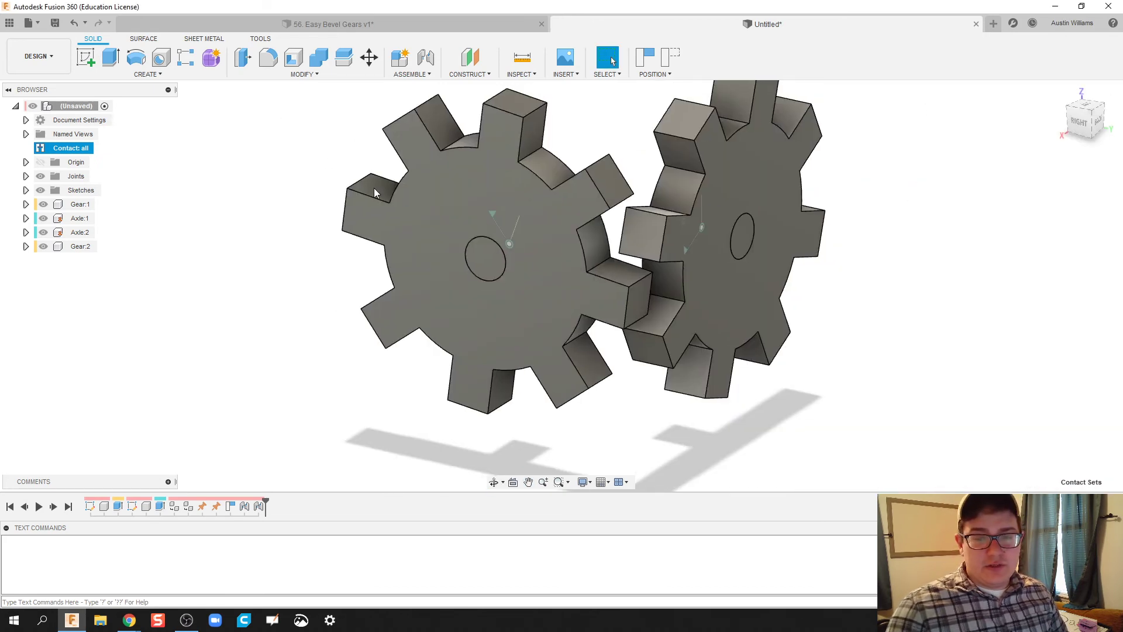
drag(375, 193, 468, 326)
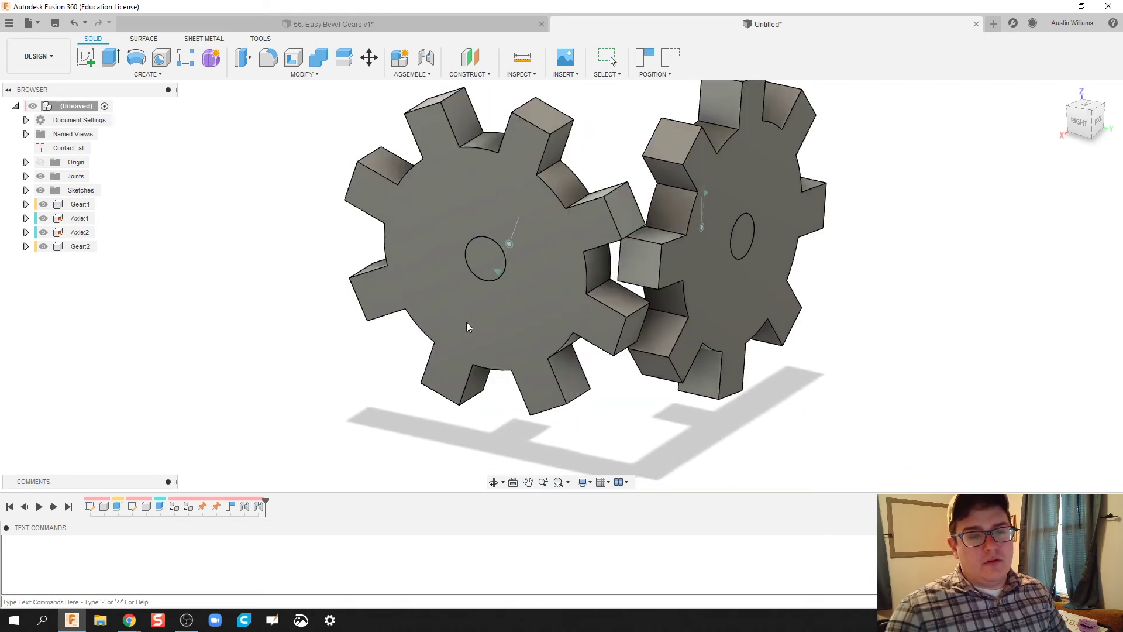
drag(566, 289, 482, 293)
shift+middle_drag(311, 260, 521, 380)
scroll(445, 252, up, 3)
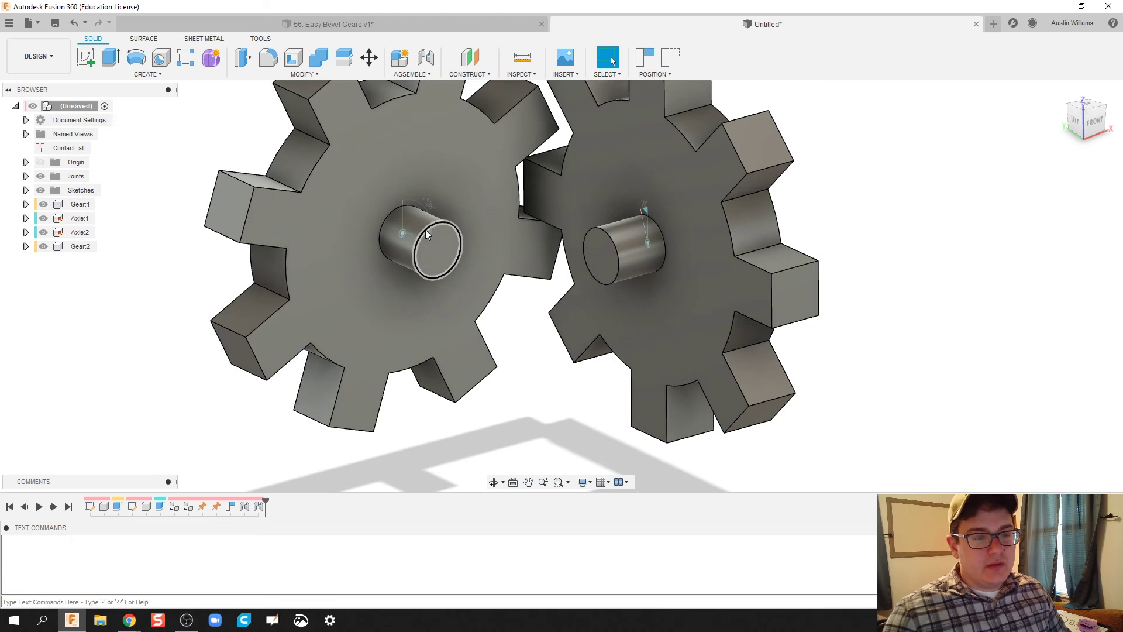
Step: Try selecting the left axle through the left gear and check its context menu
click(404, 203)
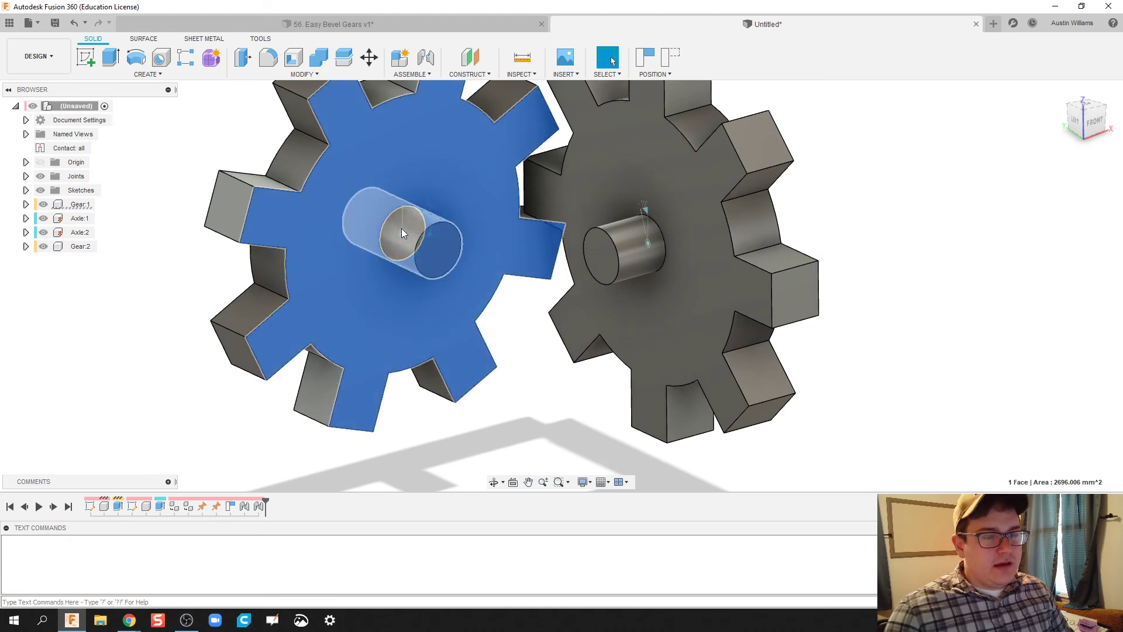
click(401, 228)
click(439, 328)
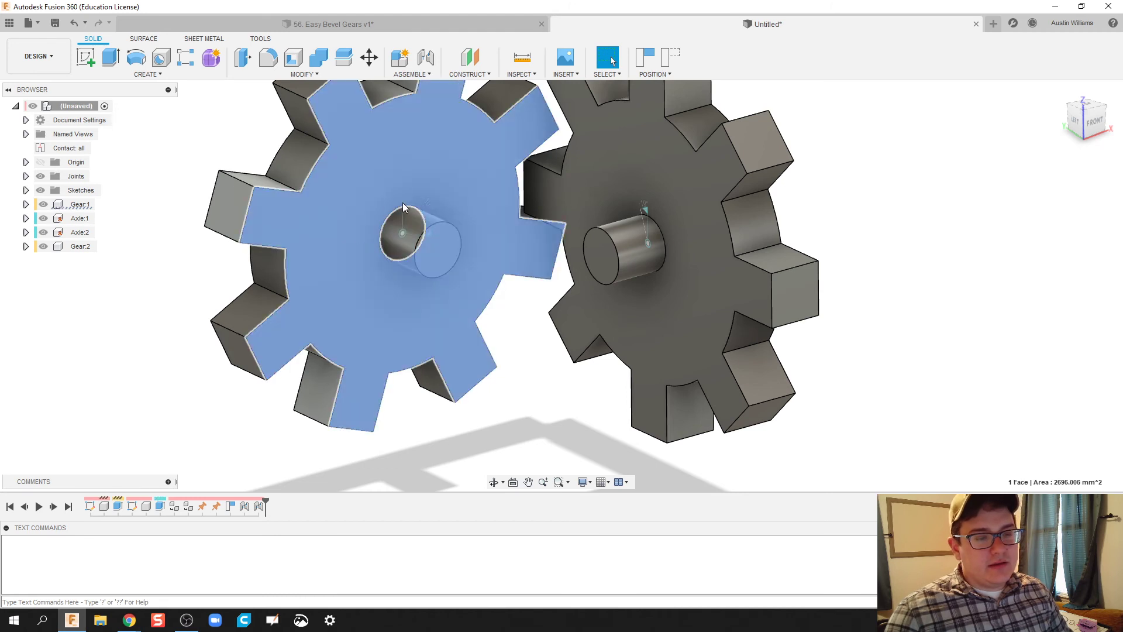
click(407, 203)
right_click(403, 235)
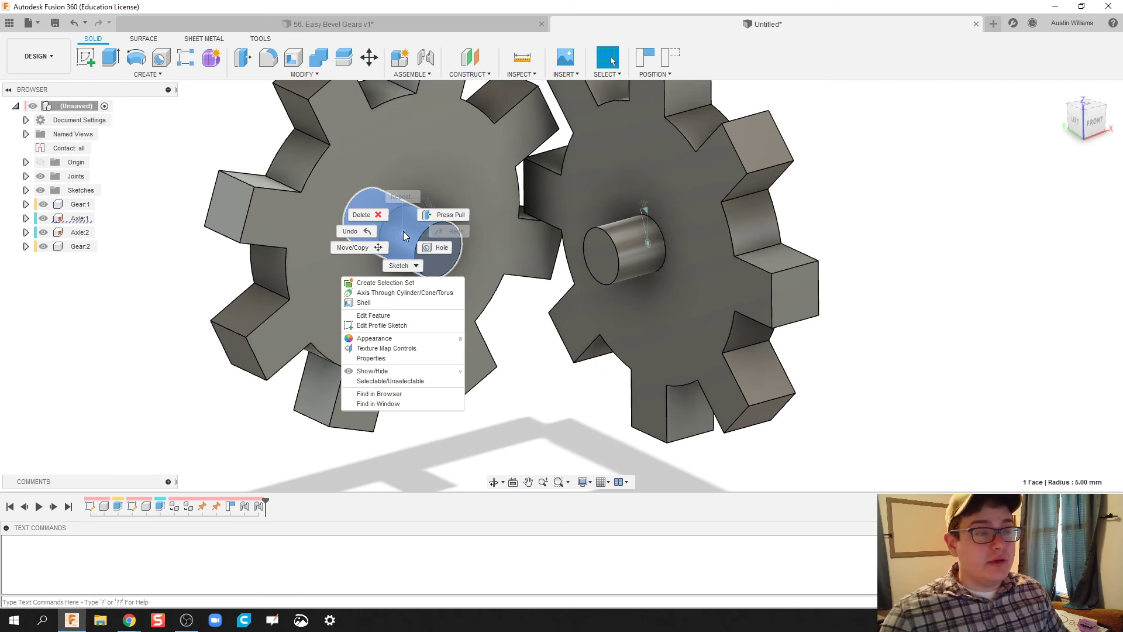
click(199, 277)
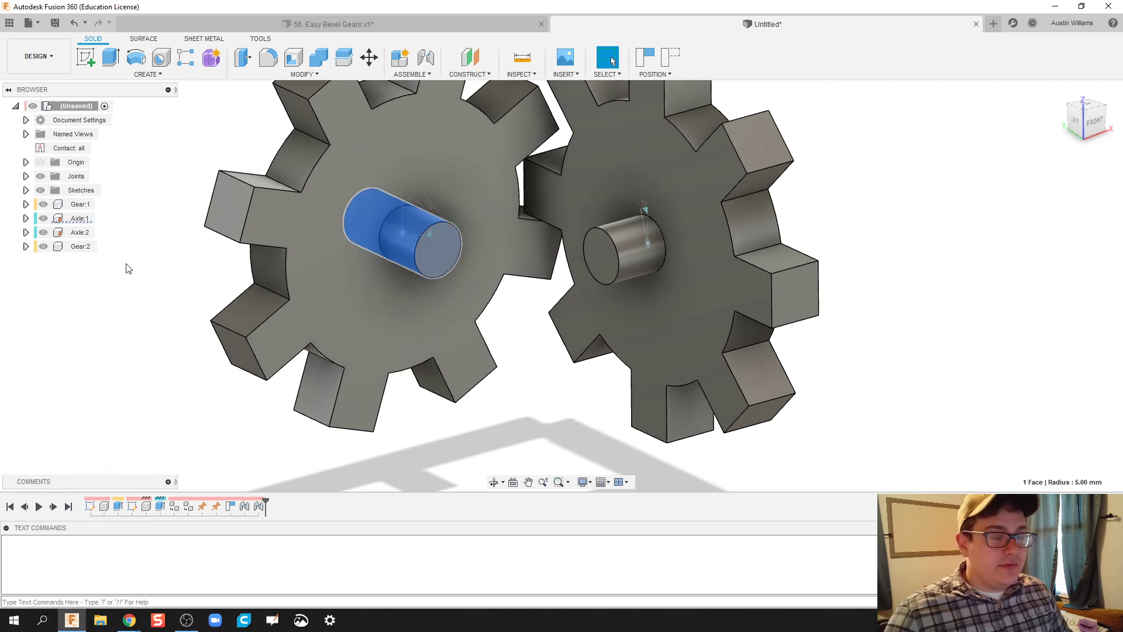
Step: Hide Axle:1, animate the left gear's revolute joint, then show Axle:1 again
click(43, 218)
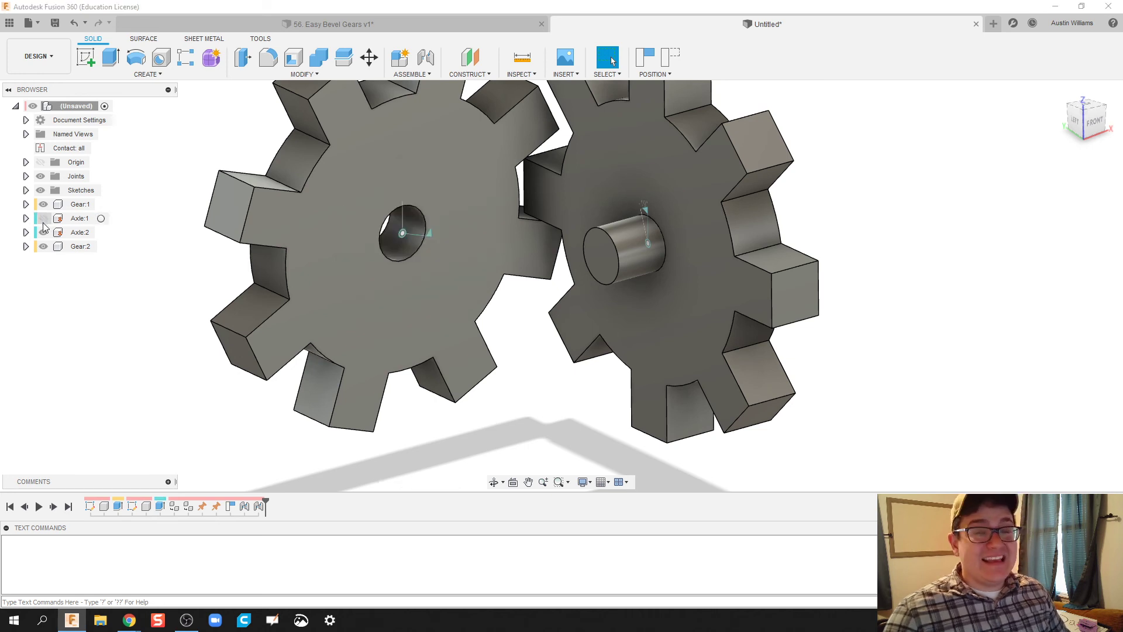
right_click(403, 237)
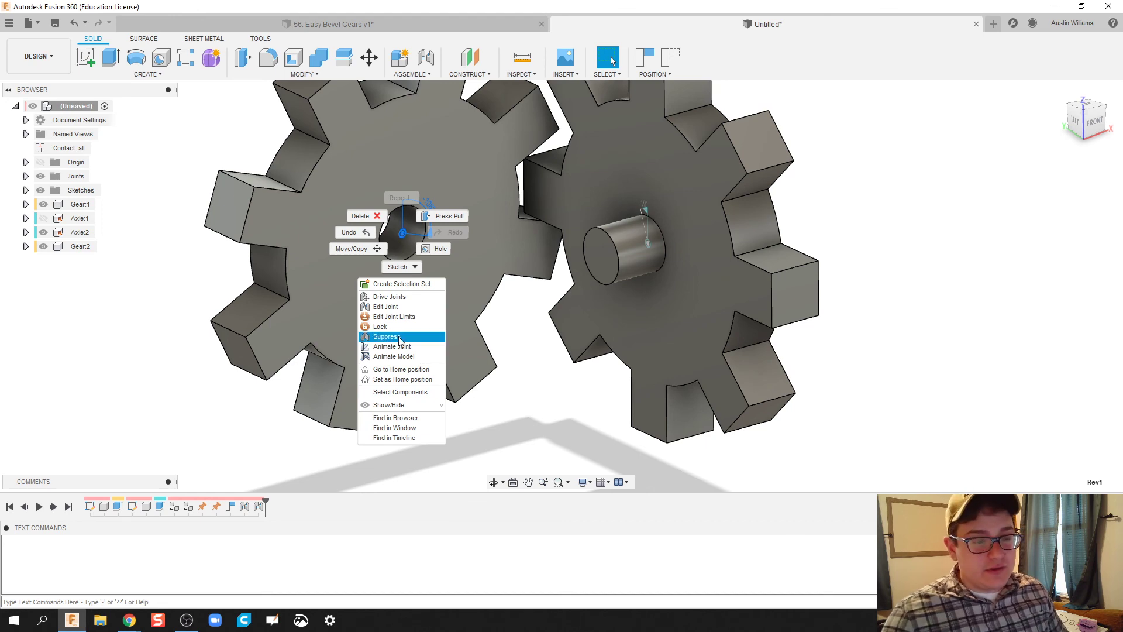
click(402, 353)
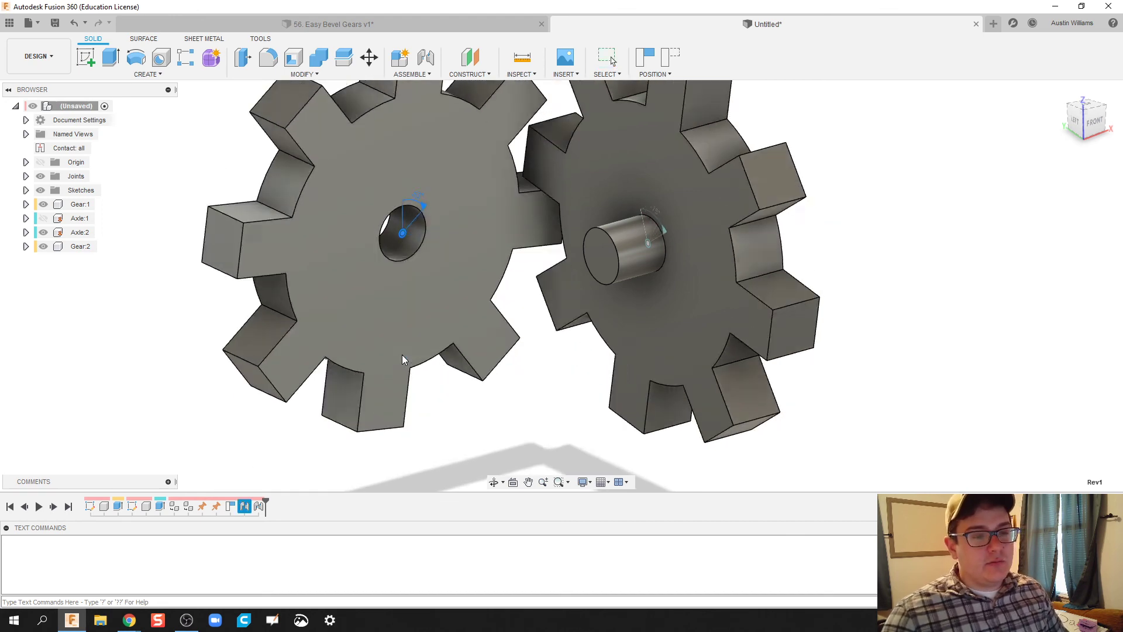
click(43, 218)
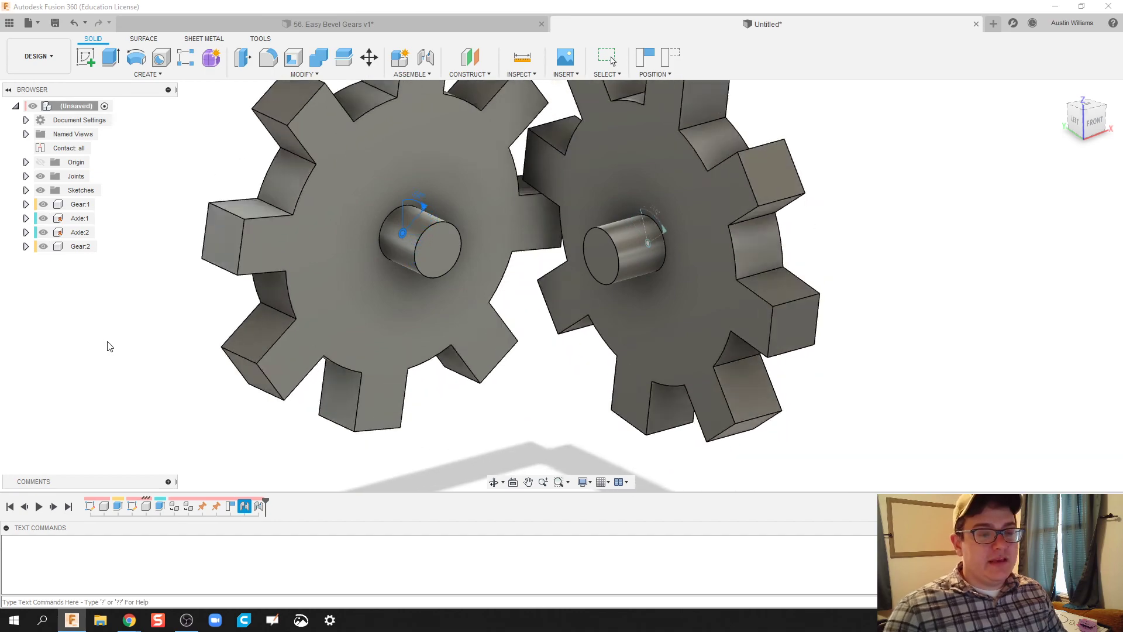